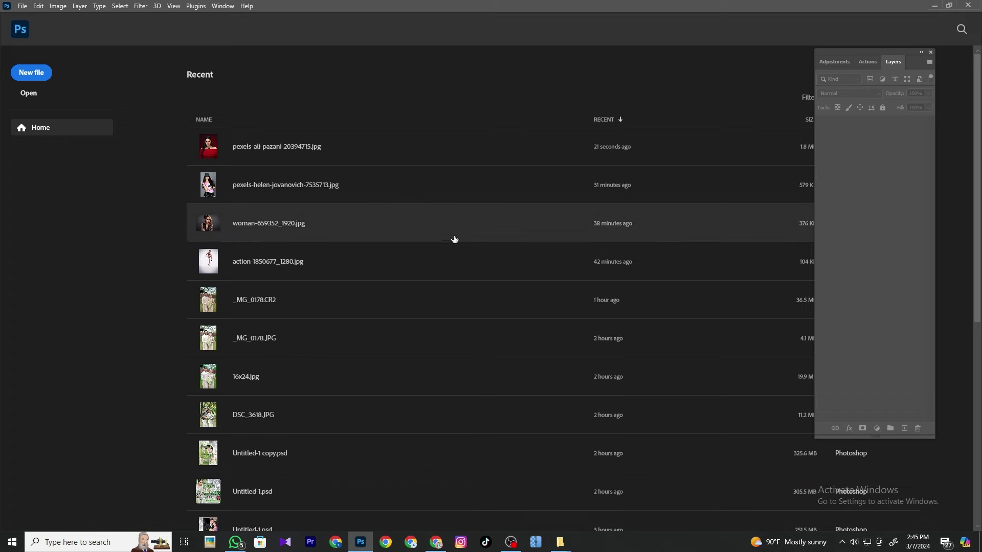
Create a new blank 297 × 210 mm, 300 ppi document using the default preset.
{"action": "left_click", "coordinate": [23, 6]}
{"action": "left_click", "coordinate": [33, 17]}
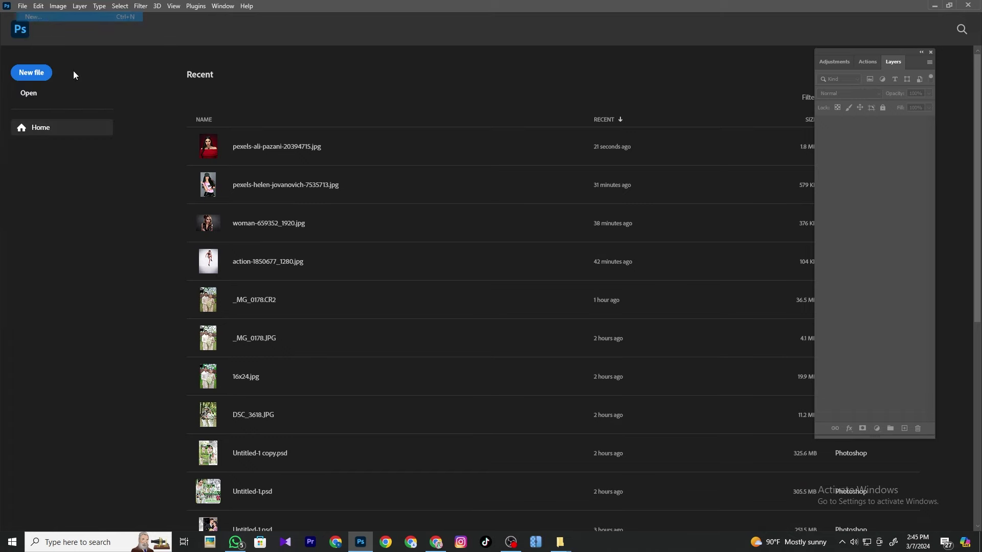
{"action": "left_click", "coordinate": [409, 423]}
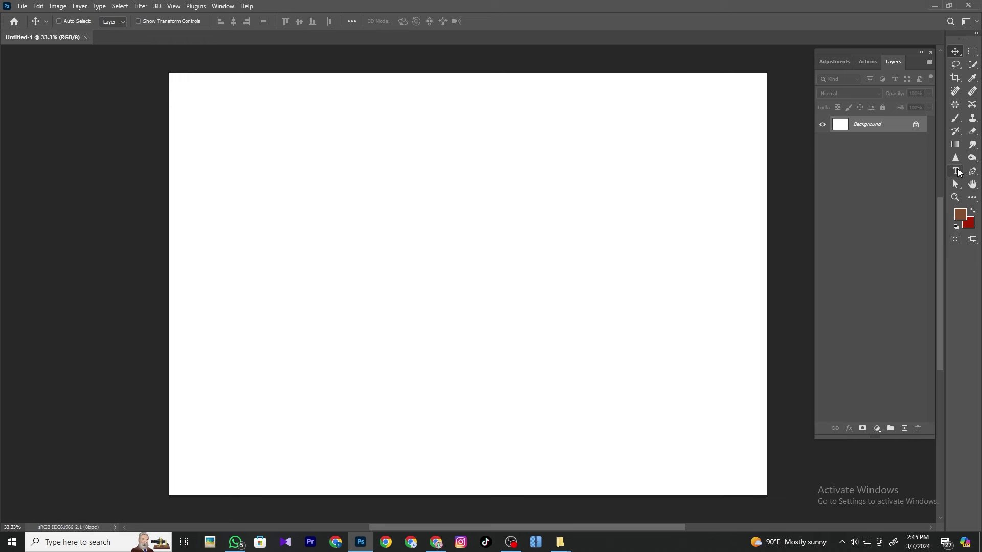
Add a text layer with the letter N at the canvas centre.
{"action": "left_click", "coordinate": [955, 171]}
{"action": "left_click", "coordinate": [426, 272]}
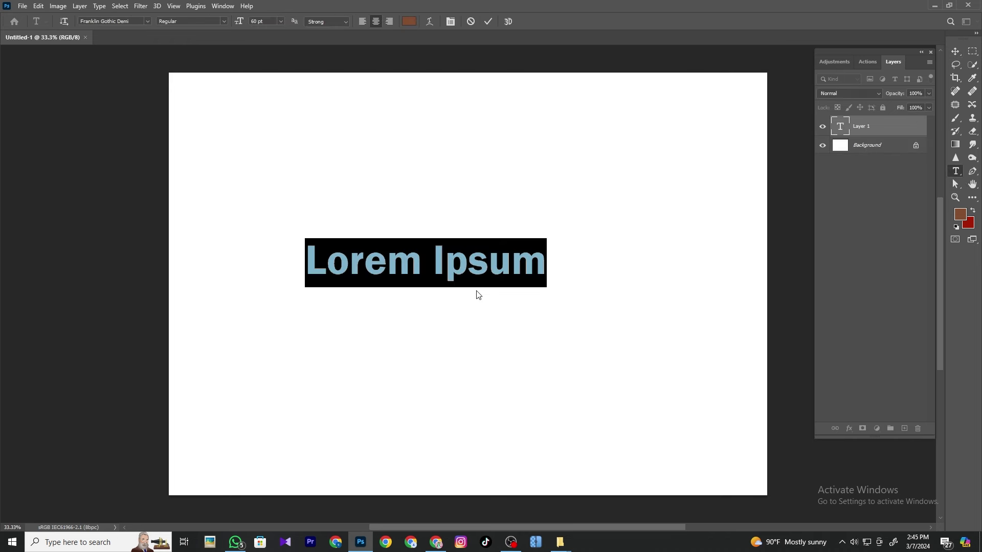
{"action": "type", "text": "N"}
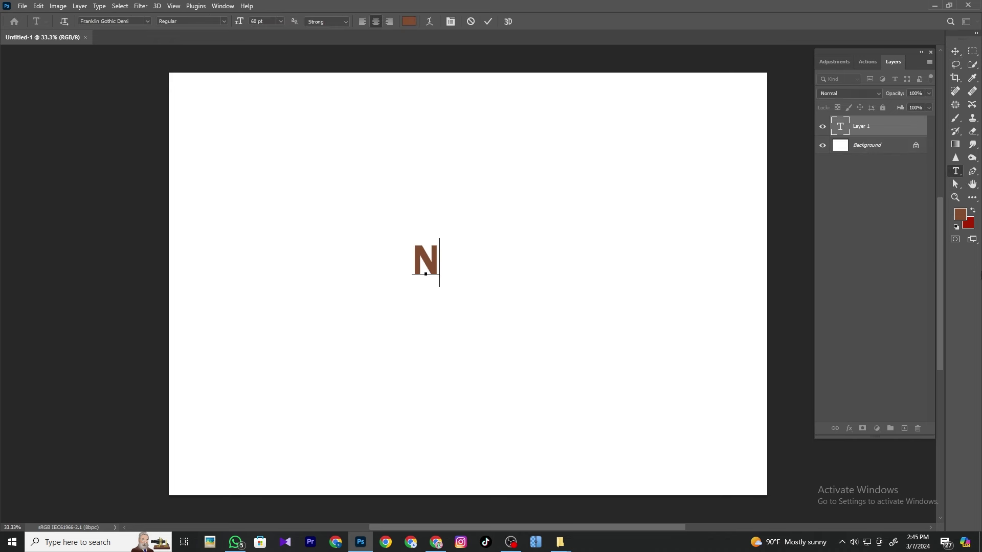
{"action": "left_click", "coordinate": [955, 50]}
Scale the N up to about 929% so it fills the canvas.
{"action": "key", "text": "ctrl+t"}
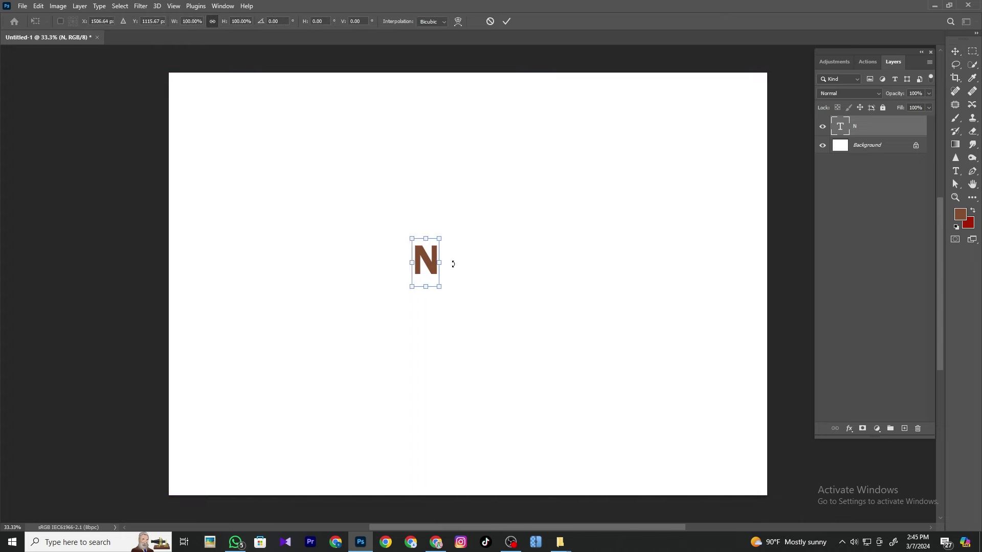
{"action": "left_click_drag", "start_coordinate": [445, 263], "coordinate": [669, 254]}
{"action": "mouse_move", "coordinate": [614, 280]}
{"action": "left_mouse_down"}
{"action": "mouse_move", "coordinate": [547, 311]}
{"action": "mouse_move", "coordinate": [562, 317]}
{"action": "left_mouse_up"}
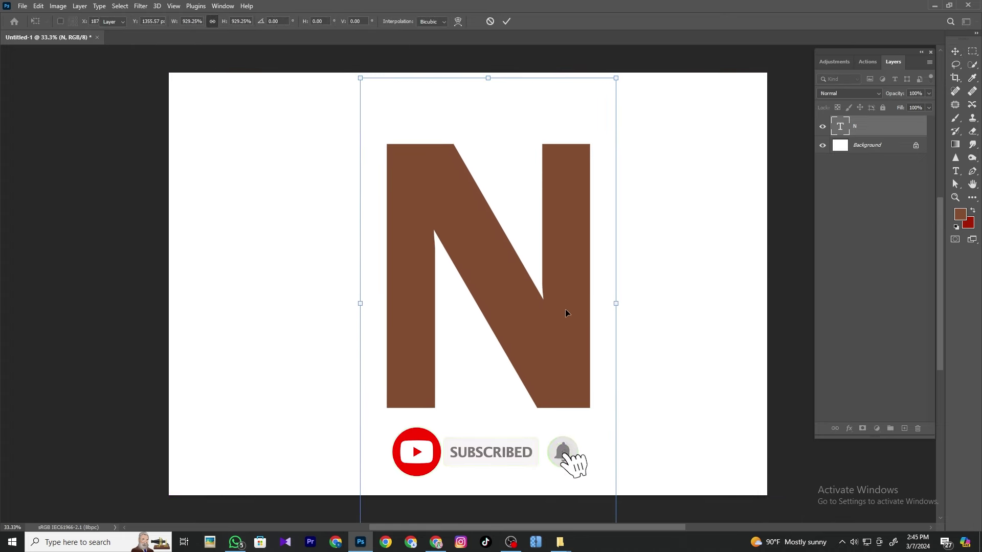
{"action": "key", "text": "Return"}
{"action": "left_click", "coordinate": [849, 428]}
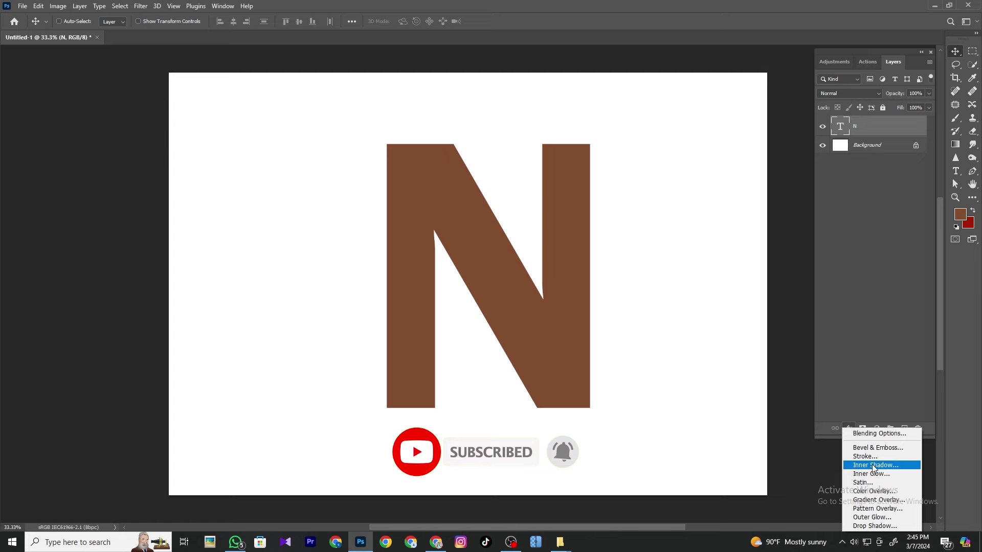
Apply a dark red Color Overlay to the N and open pexels-ali-pazani-20394715.jpg.
{"action": "left_click", "coordinate": [866, 491]}
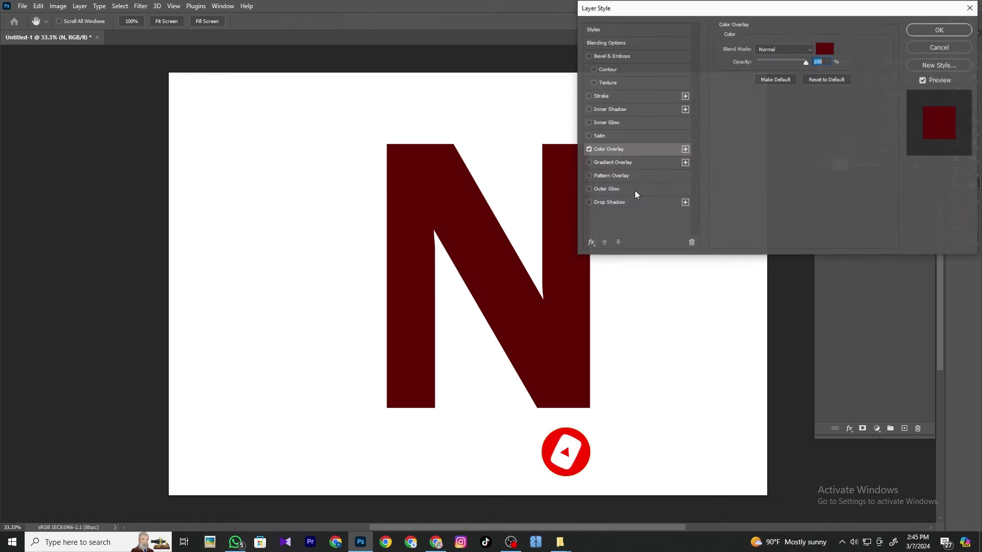
{"action": "left_click", "coordinate": [939, 29]}
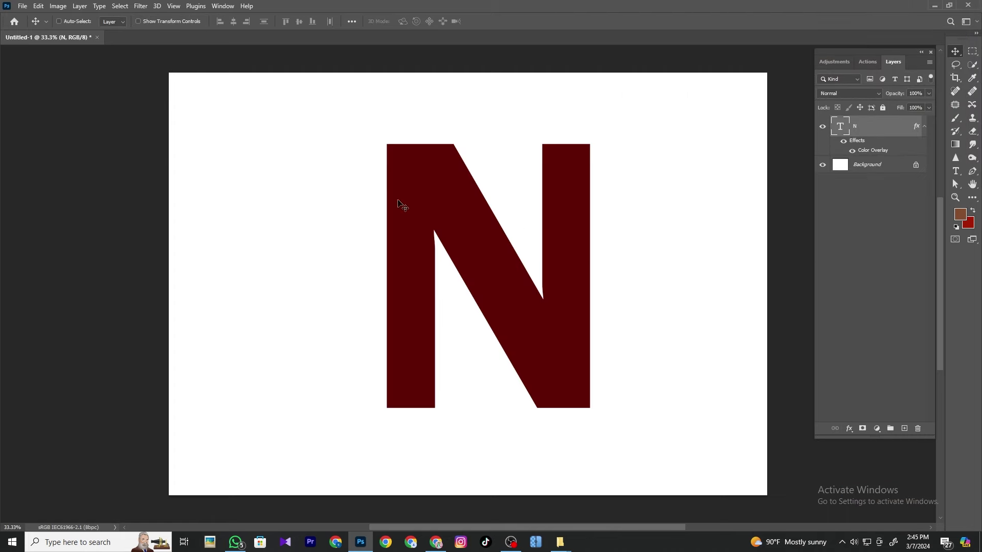
{"action": "left_click", "coordinate": [22, 6]}
{"action": "left_click", "coordinate": [31, 29]}
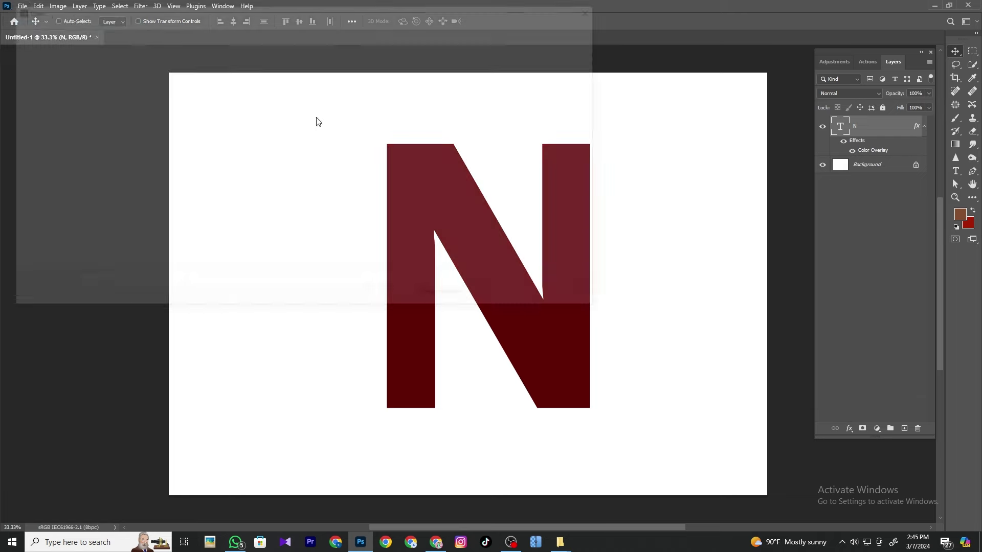
{"action": "left_click", "coordinate": [175, 77]}
Select the woman with Select > Subject and drag her cutout onto the Untitled-1 document.
{"action": "left_click", "coordinate": [507, 296]}
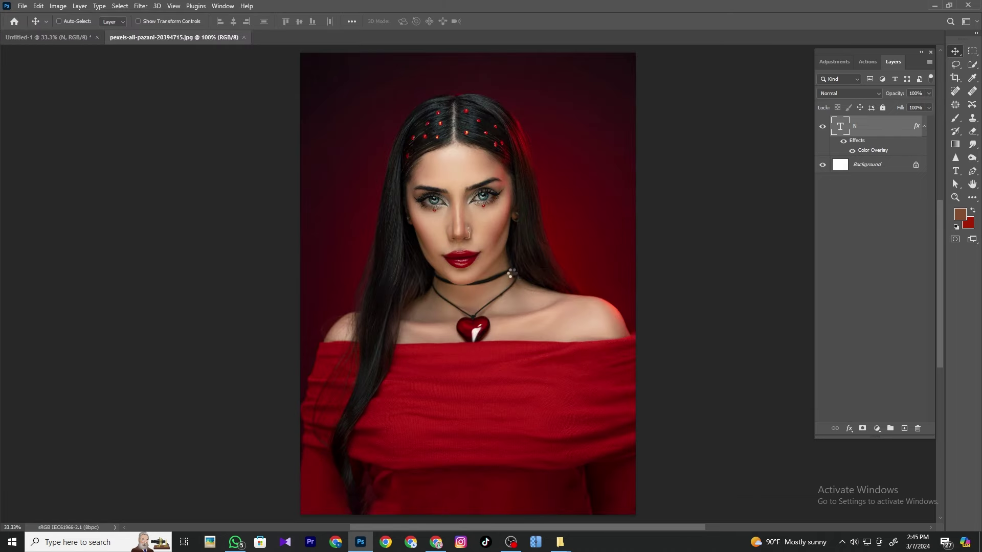
{"action": "left_click", "coordinate": [119, 6]}
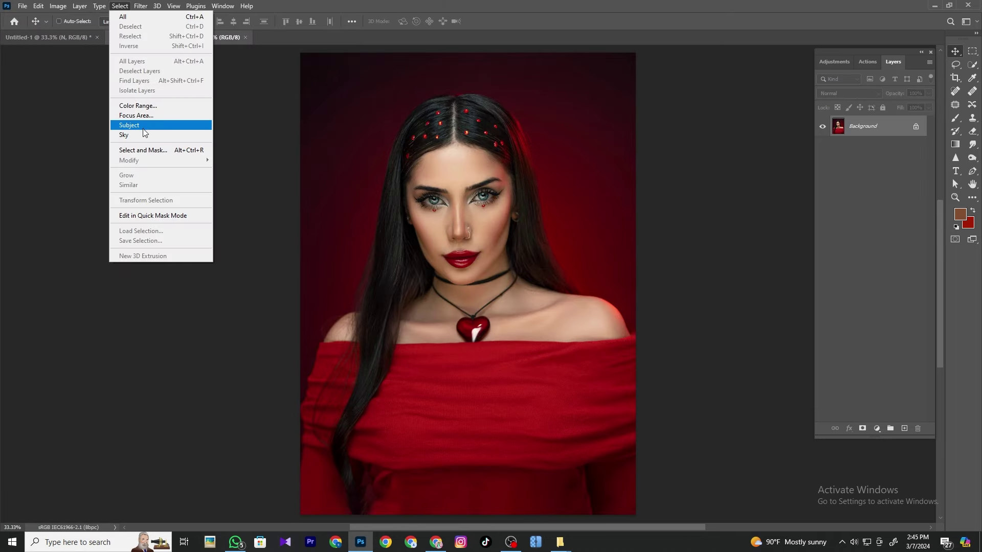
{"action": "left_click", "coordinate": [128, 125]}
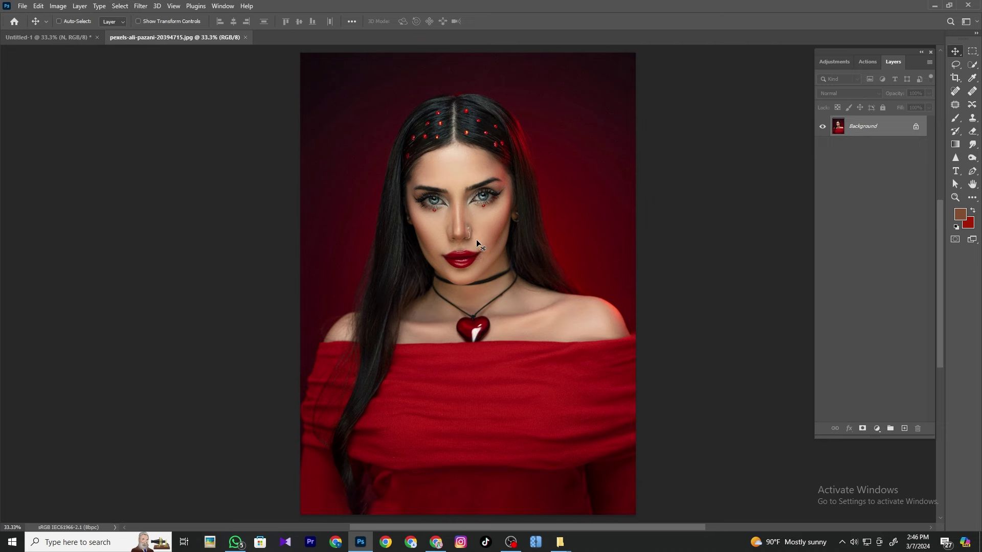
{"action": "mouse_move", "coordinate": [474, 232]}
{"action": "left_mouse_down"}
{"action": "mouse_move", "coordinate": [73, 38]}
{"action": "mouse_move", "coordinate": [373, 199]}
{"action": "left_mouse_up"}
Shrink the portrait to about 74%, move it over the N, and lower its opacity.
{"action": "key", "text": "ctrl+t"}
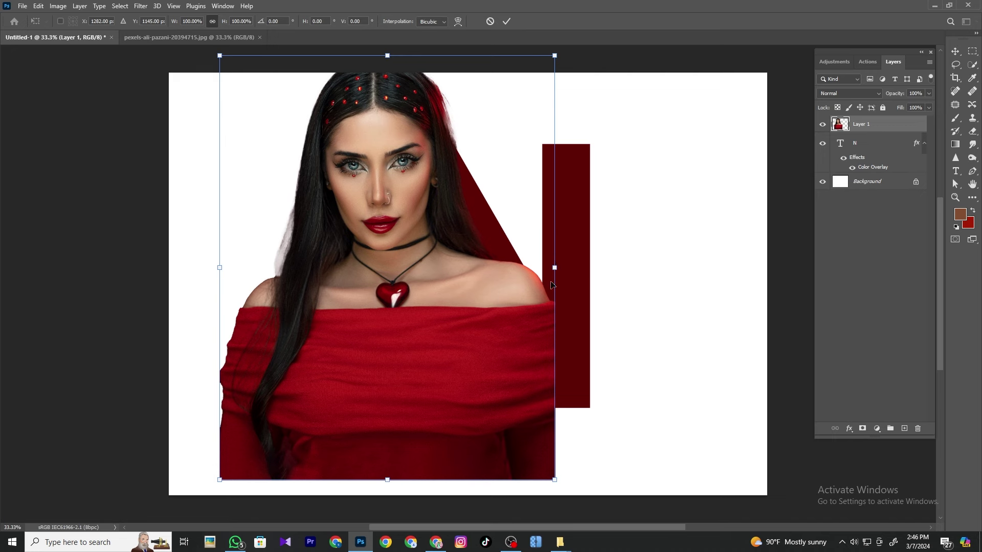
{"action": "left_click_drag", "start_coordinate": [554, 268], "coordinate": [466, 256]}
{"action": "left_click_drag", "start_coordinate": [407, 273], "coordinate": [506, 264]}
{"action": "key", "text": "Return"}
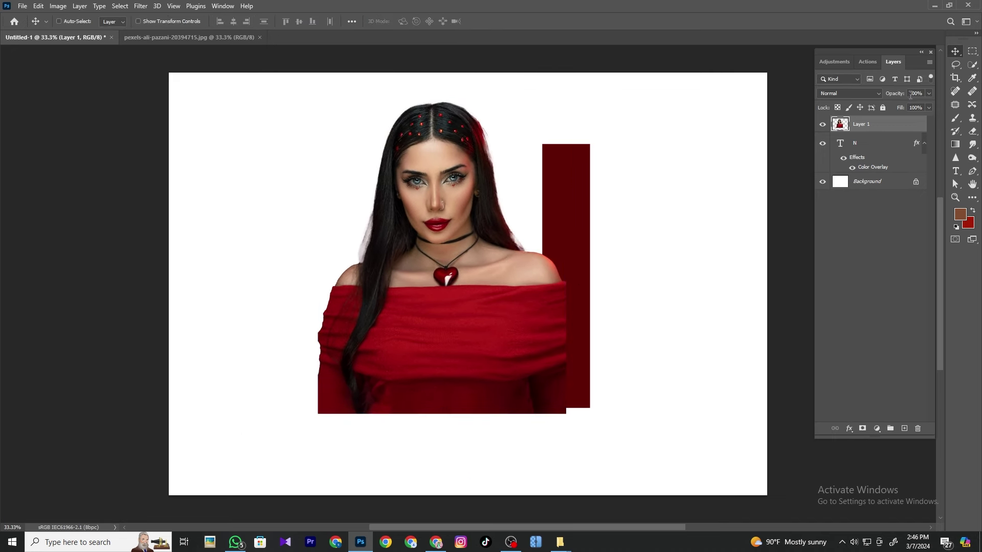
{"action": "left_click_drag", "start_coordinate": [907, 103], "coordinate": [903, 103]}
{"action": "type", "text": "49"}
Rescale the portrait to about 89.5% and position her face within the N.
{"action": "key", "text": "ctrl+t"}
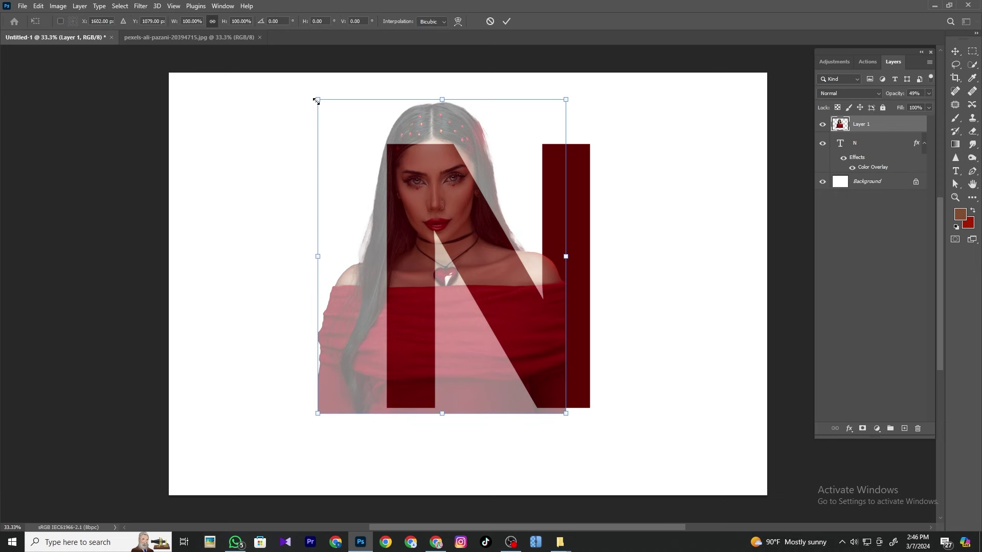
{"action": "left_click_drag", "start_coordinate": [316, 101], "coordinate": [347, 141]}
{"action": "mouse_move", "coordinate": [473, 194]}
{"action": "left_mouse_down"}
{"action": "mouse_move", "coordinate": [464, 198]}
{"action": "mouse_move", "coordinate": [475, 192]}
{"action": "left_mouse_up"}
{"action": "left_click_drag", "start_coordinate": [569, 416], "coordinate": [575, 422]}
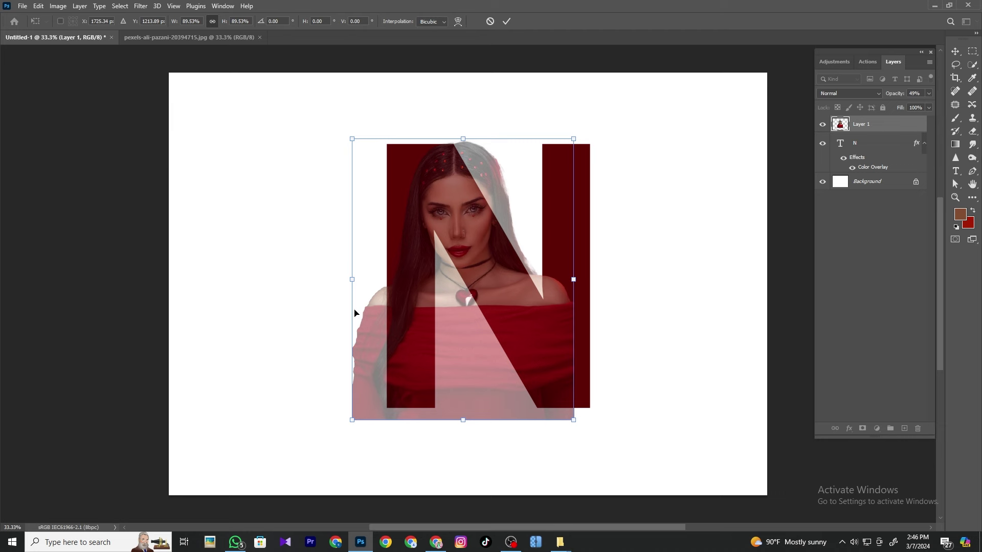
{"action": "left_click_drag", "start_coordinate": [351, 280], "coordinate": [333, 279]}
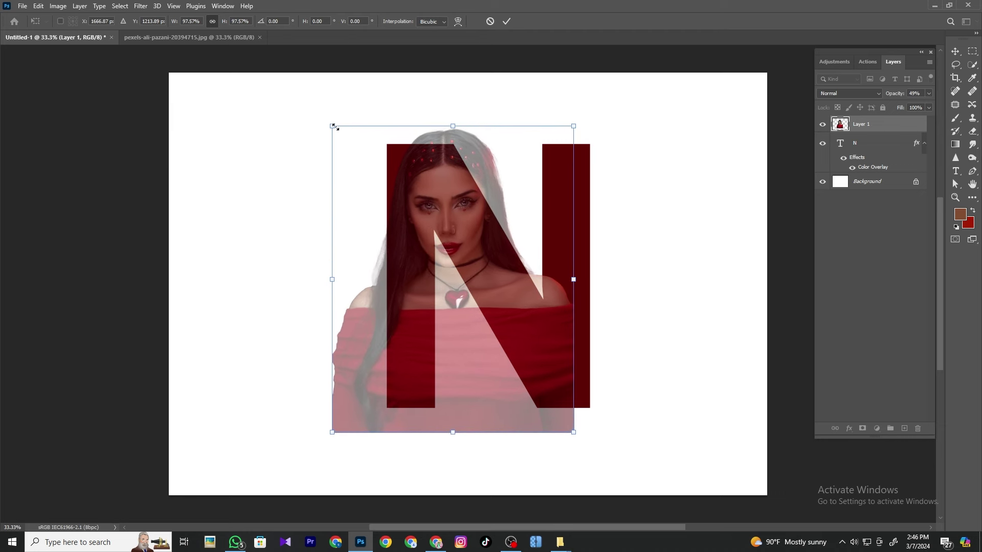
{"action": "left_click_drag", "start_coordinate": [333, 126], "coordinate": [341, 138]}
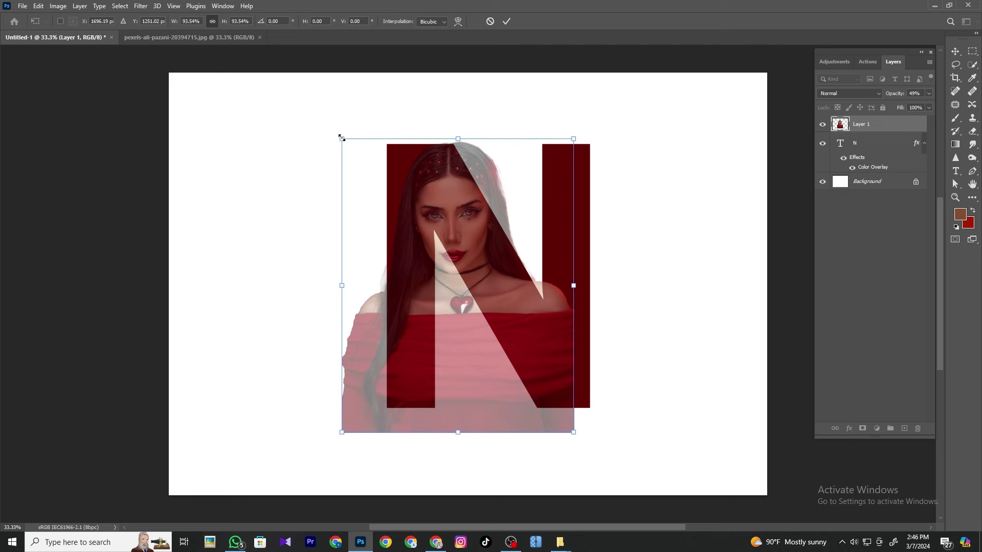
{"action": "left_click_drag", "start_coordinate": [344, 432], "coordinate": [357, 427]}
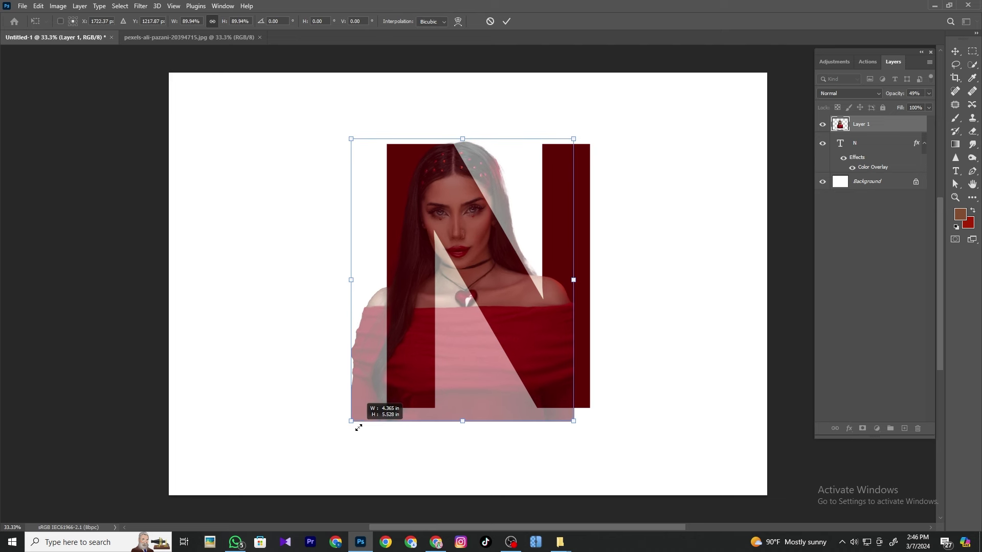
{"action": "left_click_drag", "start_coordinate": [440, 355], "coordinate": [436, 362]}
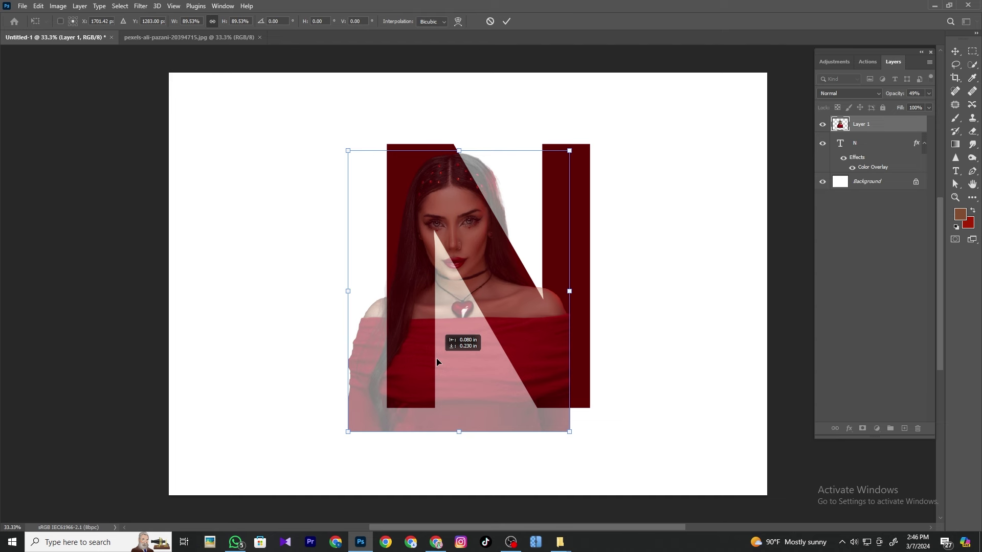
{"action": "left_click_drag", "start_coordinate": [436, 362], "coordinate": [437, 354]}
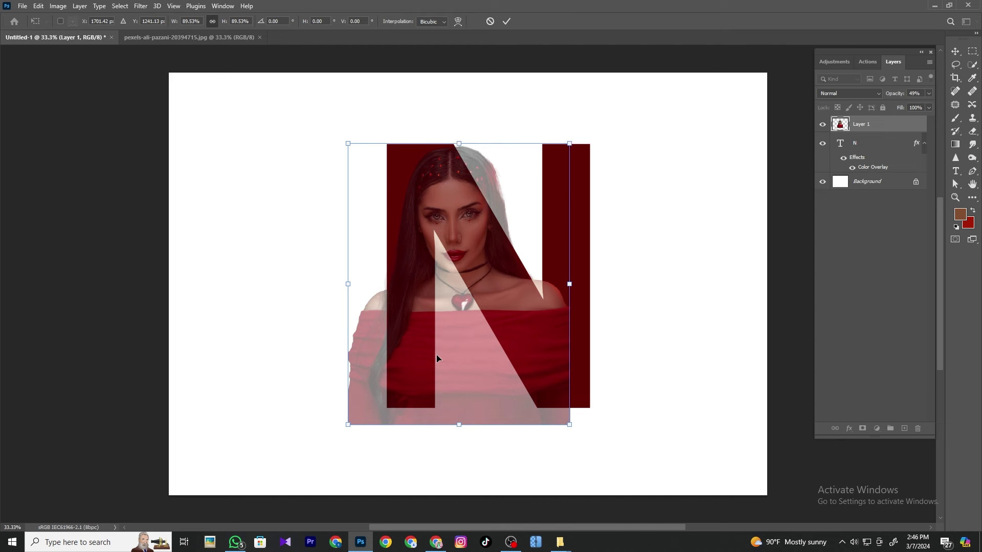
{"action": "key", "text": "Return"}
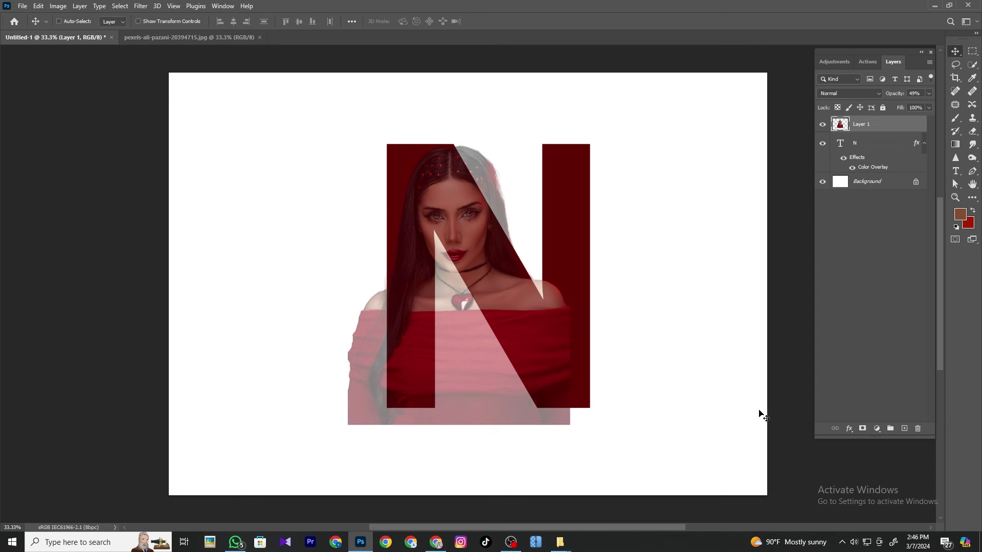
{"action": "left_click_drag", "start_coordinate": [496, 286], "coordinate": [499, 289]}
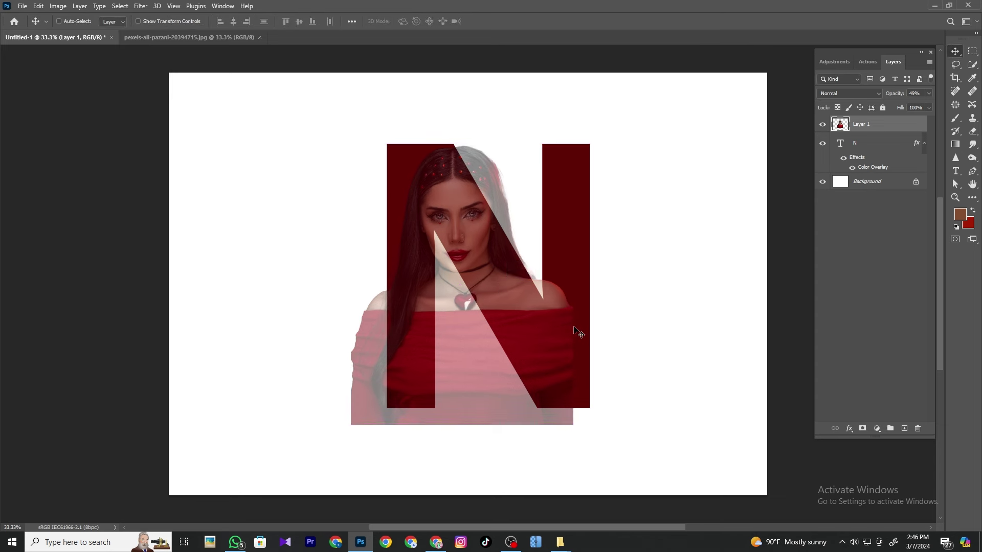
Enlarge the portrait to about 102.5% and restore its opacity to 100%.
{"action": "key", "text": "ctrl+t"}
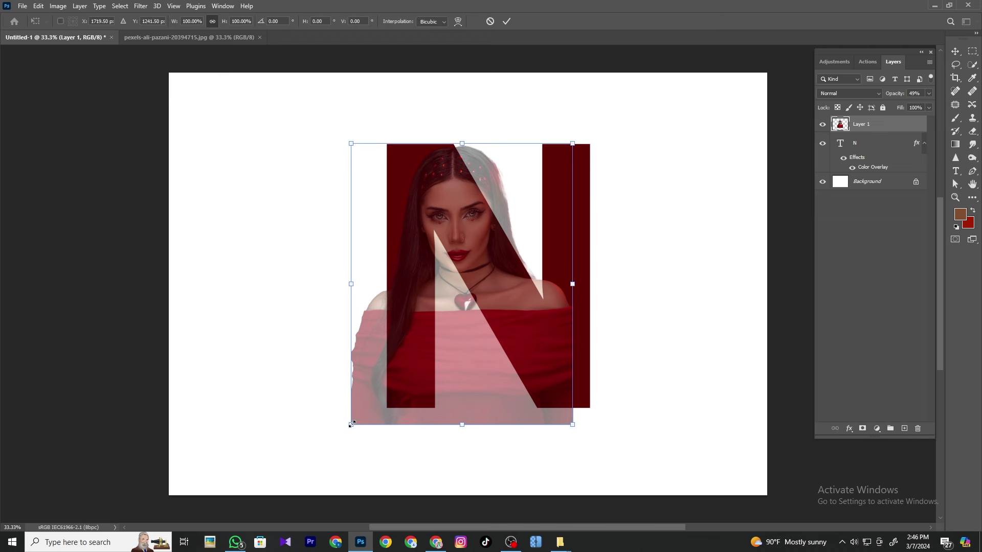
{"action": "left_click_drag", "start_coordinate": [351, 424], "coordinate": [350, 434]}
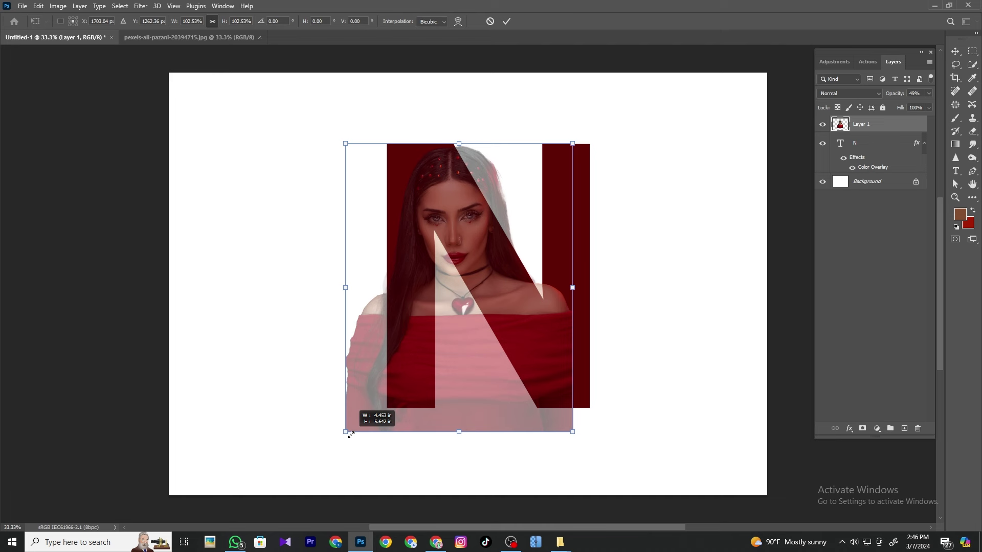
{"action": "left_click_drag", "start_coordinate": [351, 435], "coordinate": [350, 435]}
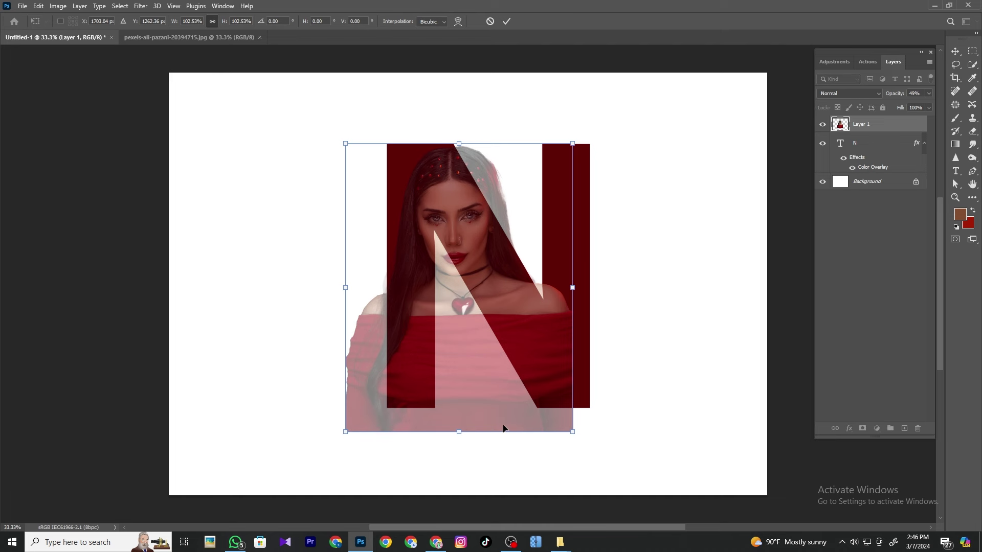
{"action": "key", "text": "Return"}
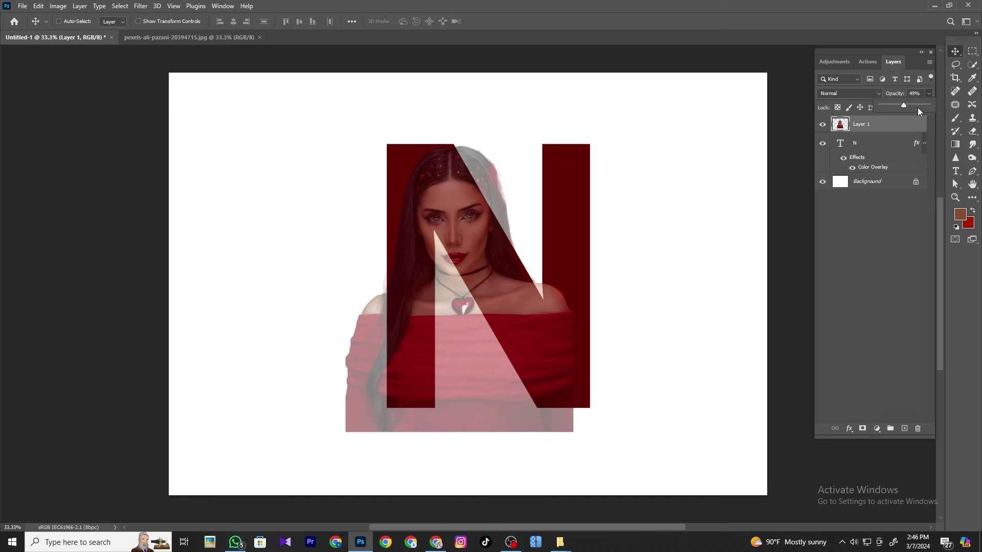
{"action": "left_click_drag", "start_coordinate": [919, 111], "coordinate": [944, 123]}
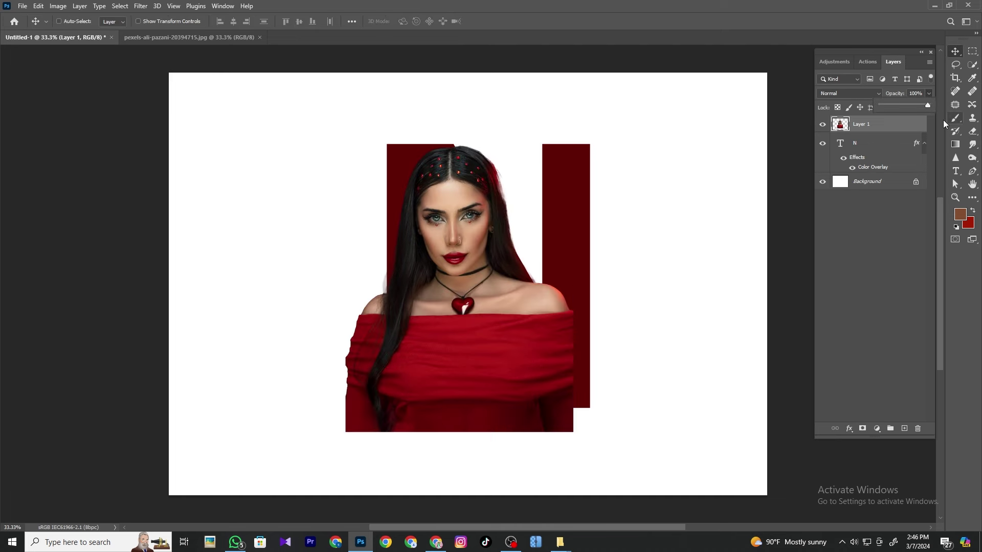
Load the N as a selection, mask the portrait layer to it, and duplicate that layer.
{"action": "left_click", "coordinate": [840, 143], "text": "ctrl"}
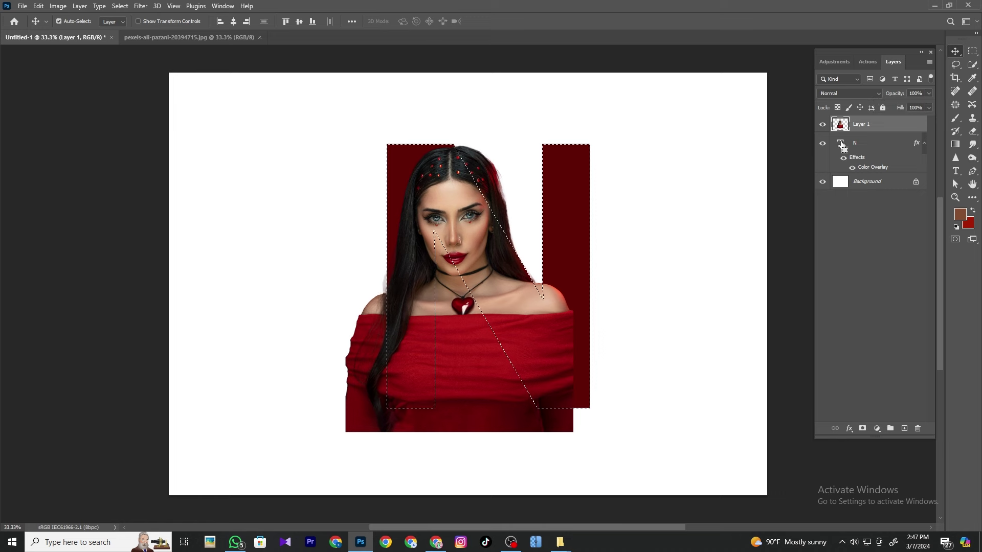
{"action": "left_click", "coordinate": [862, 429]}
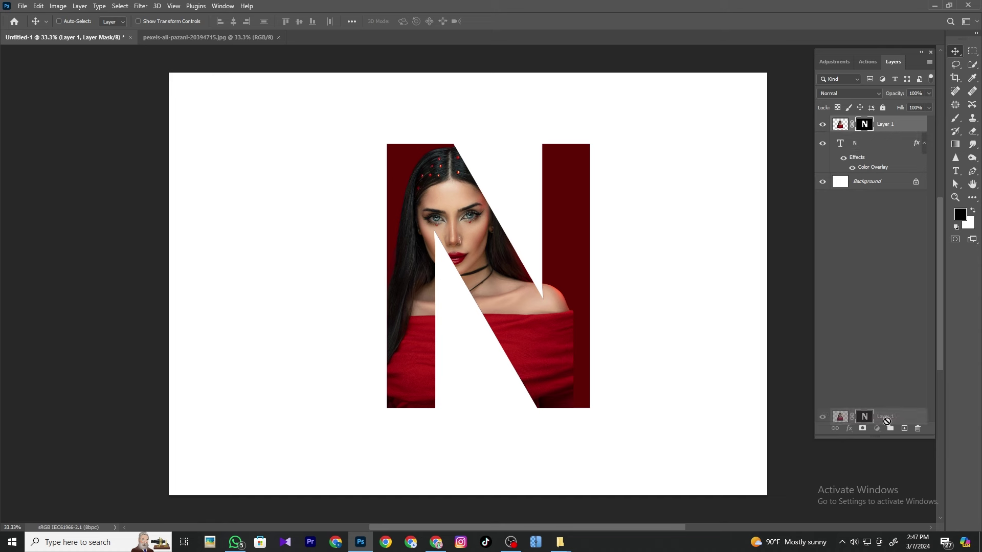
{"action": "left_click_drag", "start_coordinate": [884, 124], "coordinate": [904, 431]}
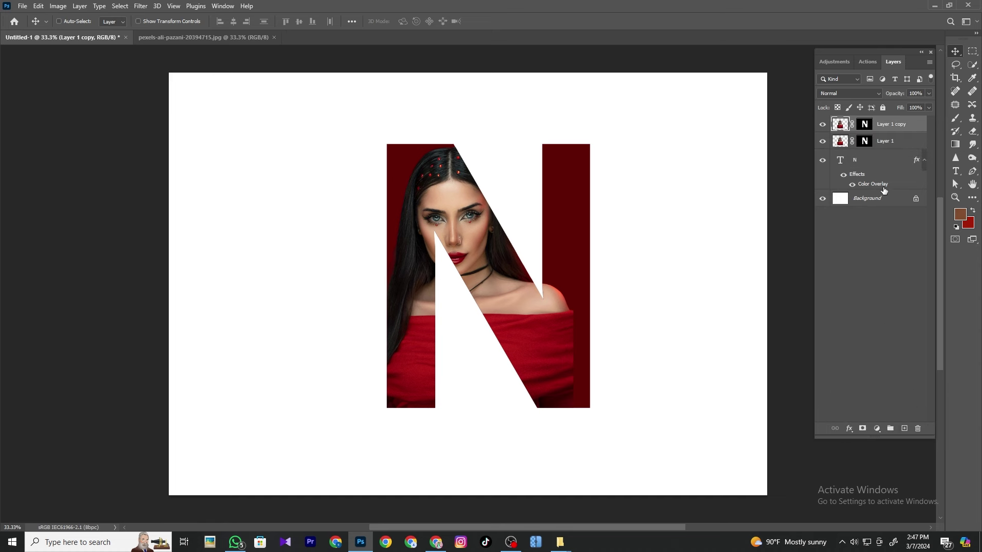
Delete the portrait copy's mask and select everything outside the N.
{"action": "right_click", "coordinate": [866, 124]}
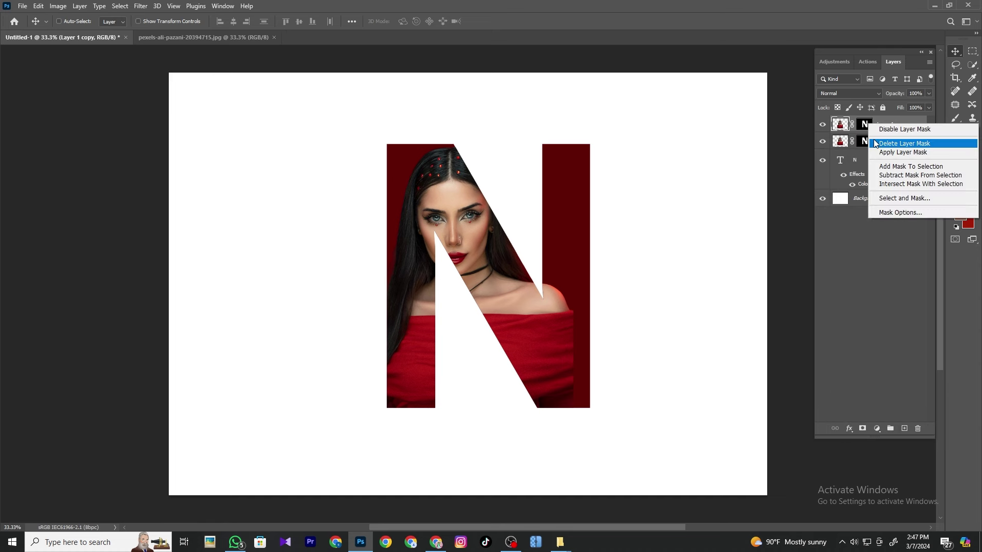
{"action": "left_click", "coordinate": [873, 143]}
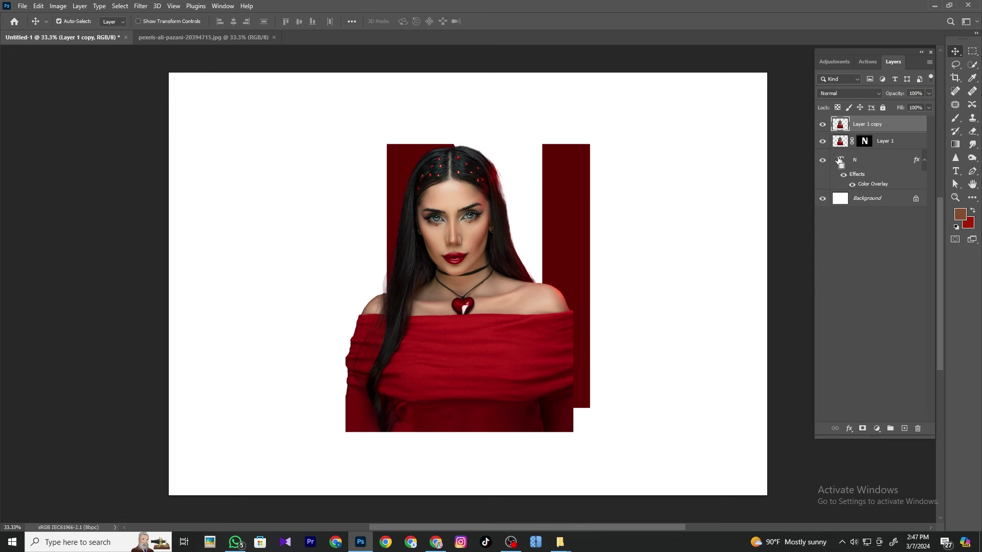
{"action": "left_click", "coordinate": [839, 156], "text": "ctrl"}
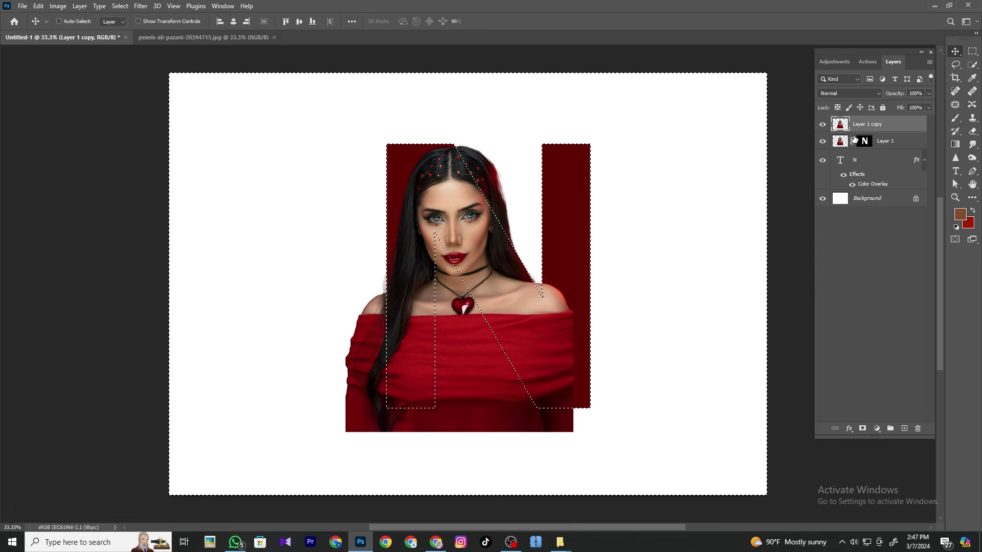
{"action": "key", "text": "ctrl+shift+i"}
Erase the copy outside the N except the head, then reload Layer 1's N mask selection.
{"action": "left_click", "coordinate": [972, 133]}
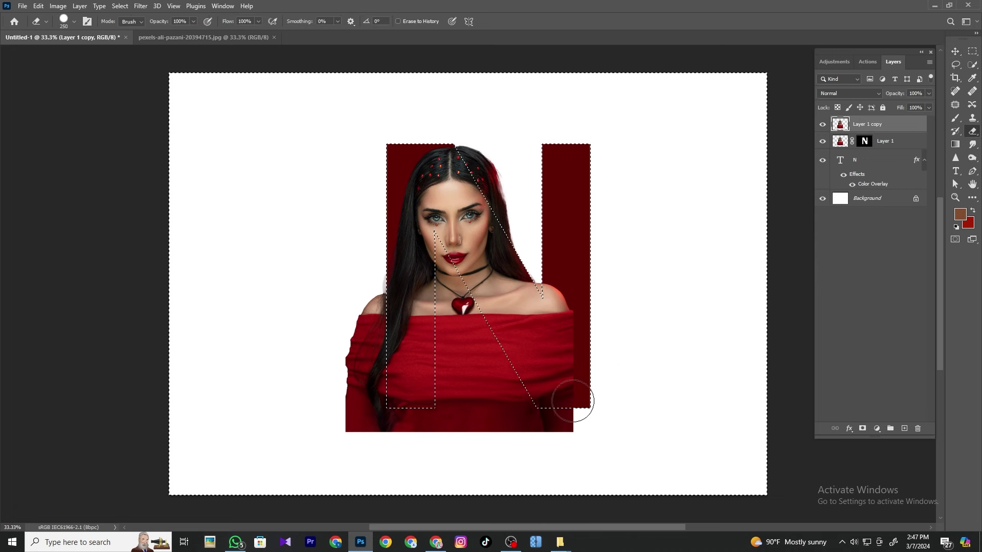
{"action": "mouse_move", "coordinate": [560, 432]}
{"action": "left_mouse_down"}
{"action": "mouse_move", "coordinate": [555, 412]}
{"action": "mouse_move", "coordinate": [521, 398]}
{"action": "mouse_move", "coordinate": [440, 251]}
{"action": "mouse_move", "coordinate": [456, 300]}
{"action": "mouse_move", "coordinate": [443, 452]}
{"action": "mouse_move", "coordinate": [497, 449]}
{"action": "mouse_move", "coordinate": [372, 421]}
{"action": "mouse_move", "coordinate": [366, 234]}
{"action": "left_mouse_up"}
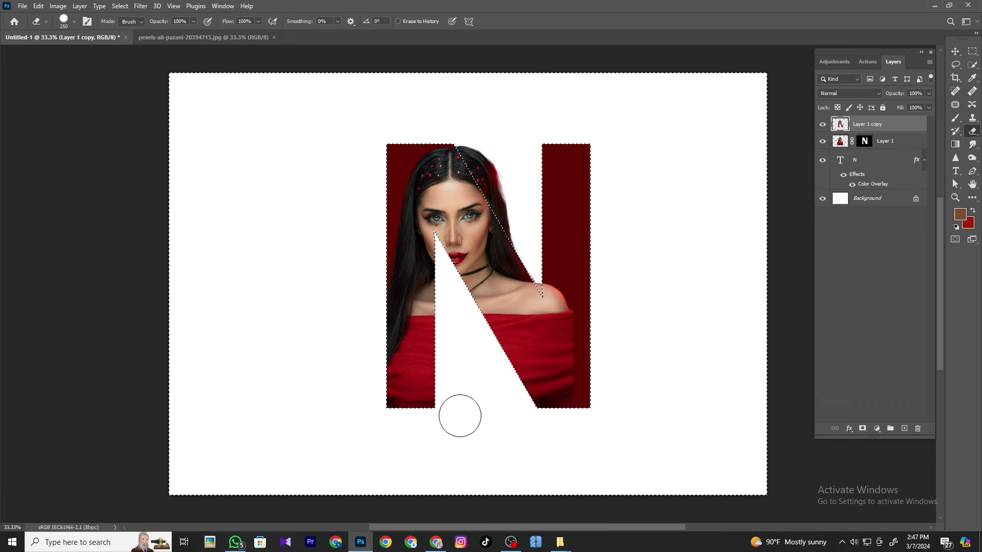
{"action": "mouse_move", "coordinate": [550, 322]}
{"action": "left_mouse_down"}
{"action": "mouse_move", "coordinate": [548, 285]}
{"action": "mouse_move", "coordinate": [559, 307]}
{"action": "left_mouse_up"}
{"action": "key", "text": "ctrl+d"}
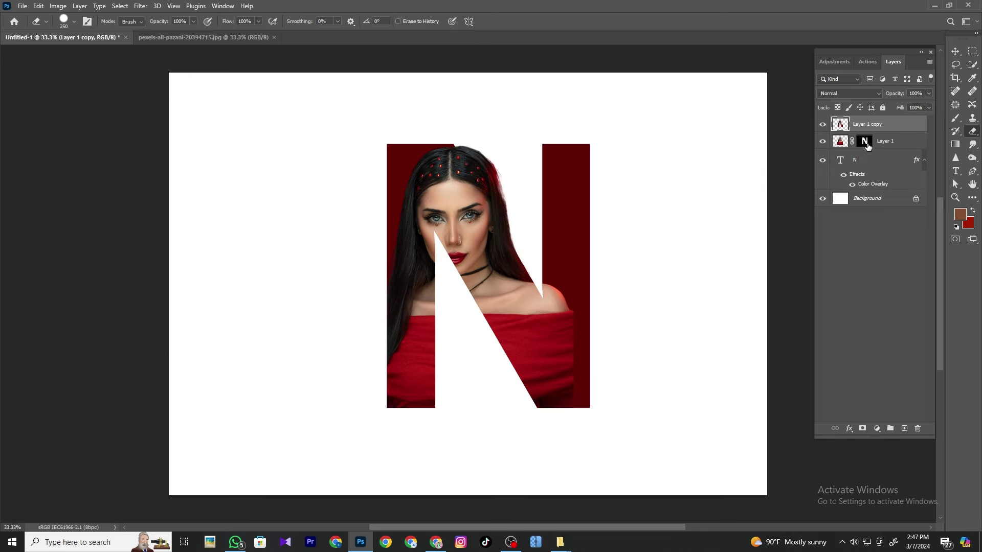
{"action": "left_click", "coordinate": [864, 141]}
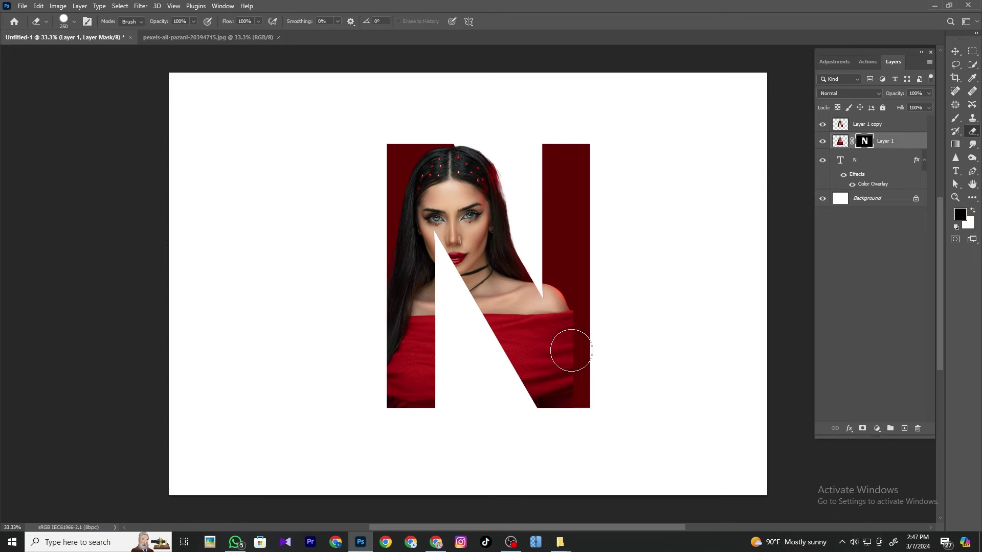
{"action": "left_click", "coordinate": [864, 141], "text": "ctrl"}
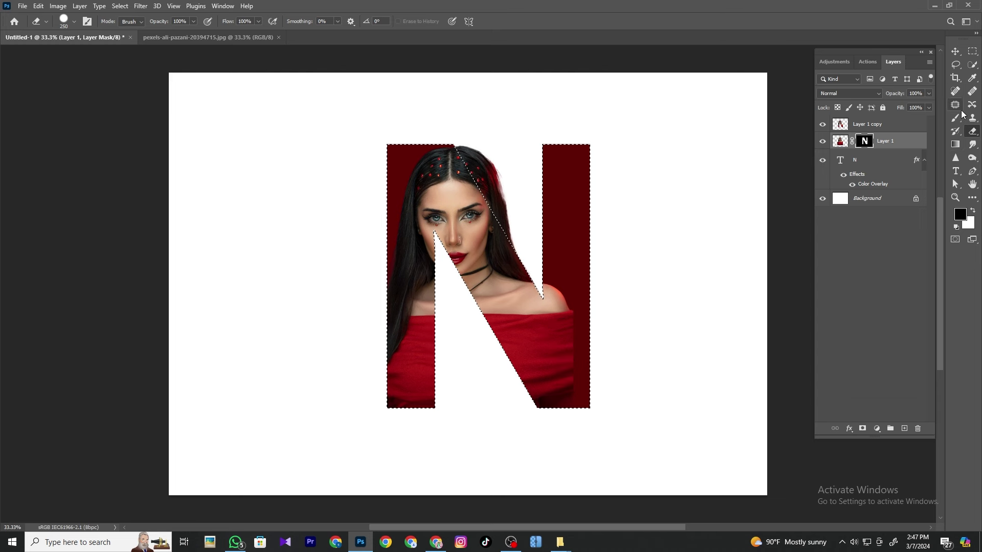
Change the N's Color Overlay to a deep maroon, #510607, sampled from the dress.
{"action": "double_click", "coordinate": [872, 184]}
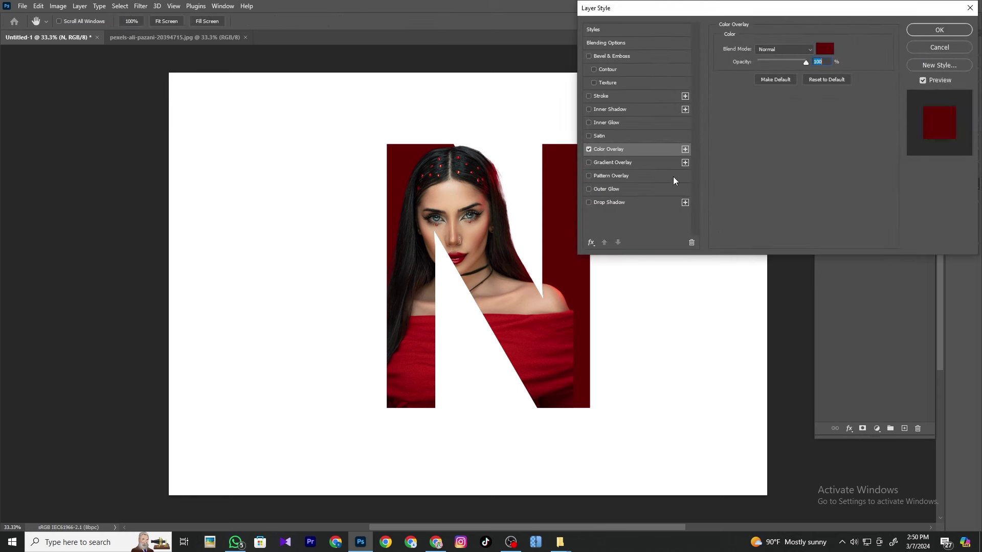
{"action": "left_click", "coordinate": [823, 49]}
{"action": "left_click", "coordinate": [540, 332]}
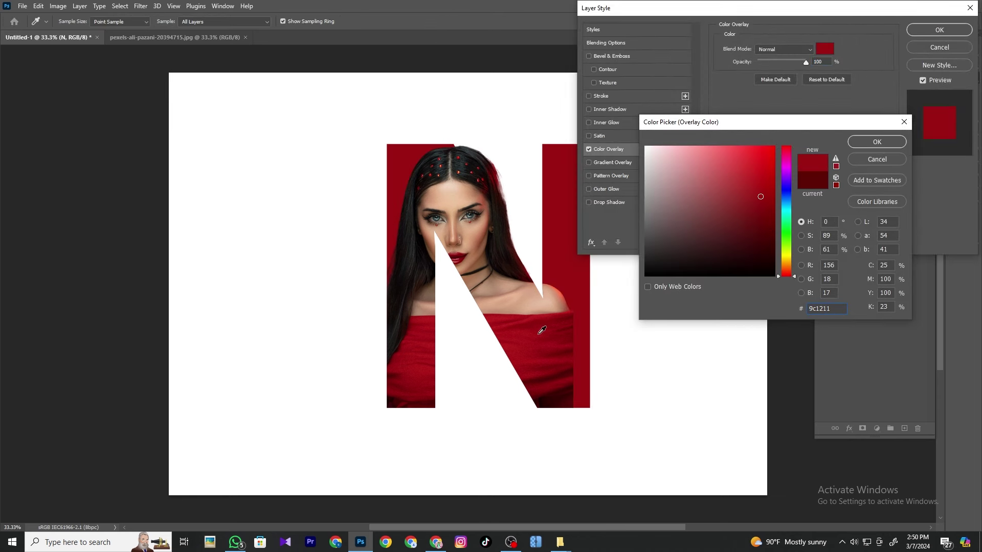
{"action": "left_click", "coordinate": [567, 330]}
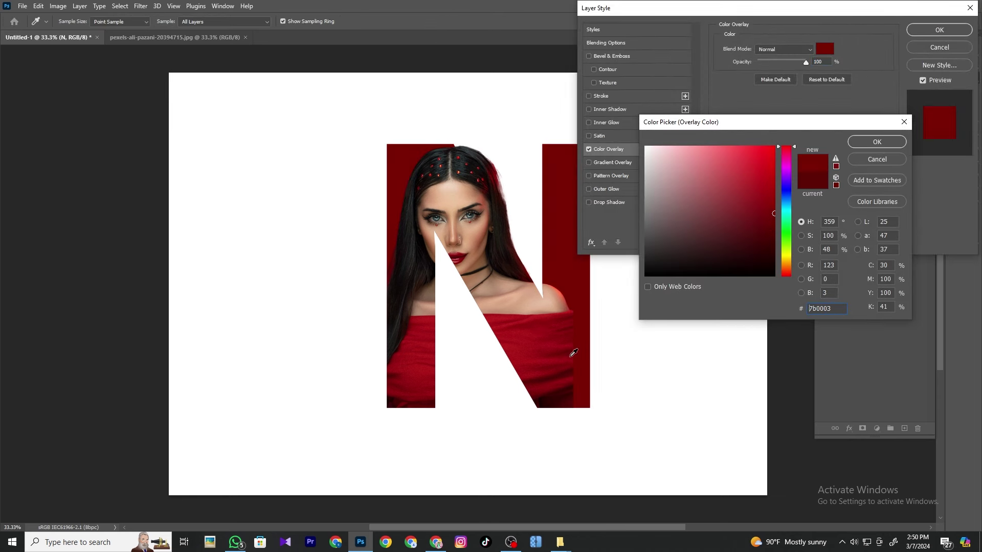
{"action": "left_click", "coordinate": [571, 345]}
{"action": "left_click", "coordinate": [572, 345]}
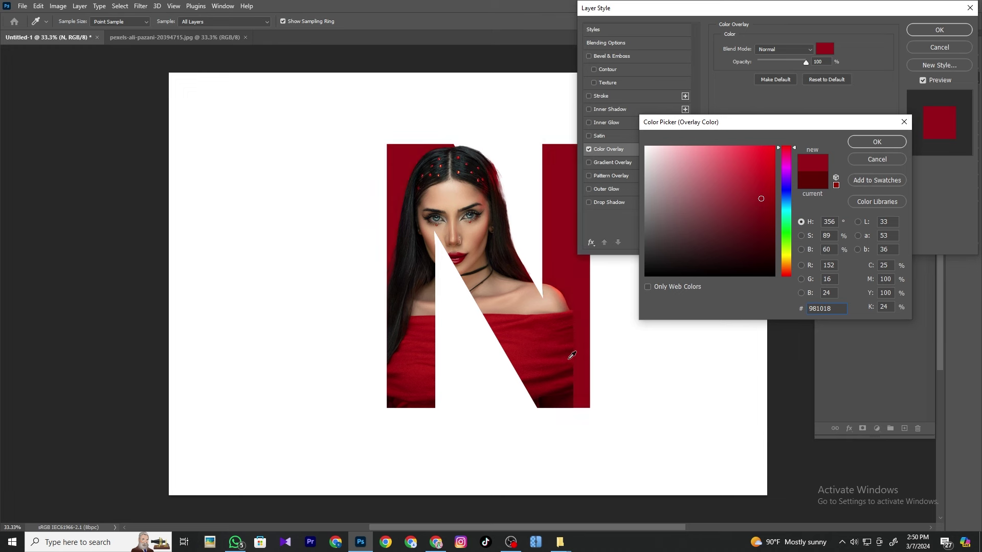
{"action": "left_click", "coordinate": [571, 348]}
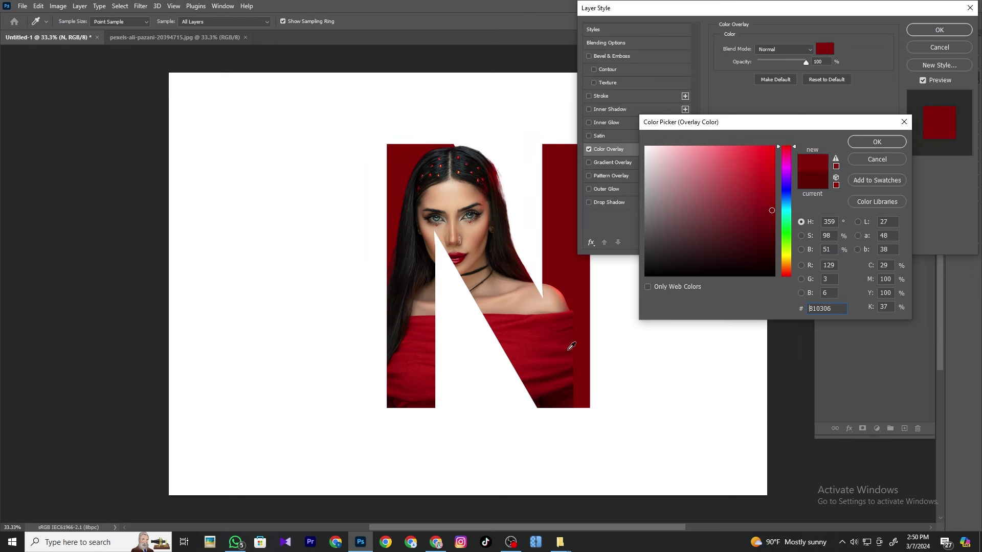
{"action": "left_click", "coordinate": [570, 368]}
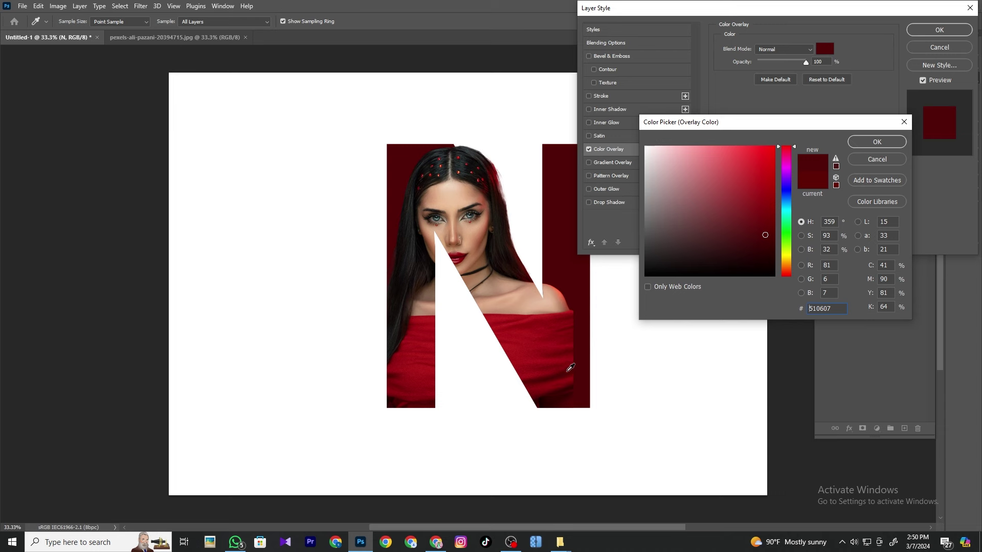
{"action": "left_click", "coordinate": [569, 353]}
{"action": "left_click", "coordinate": [876, 142]}
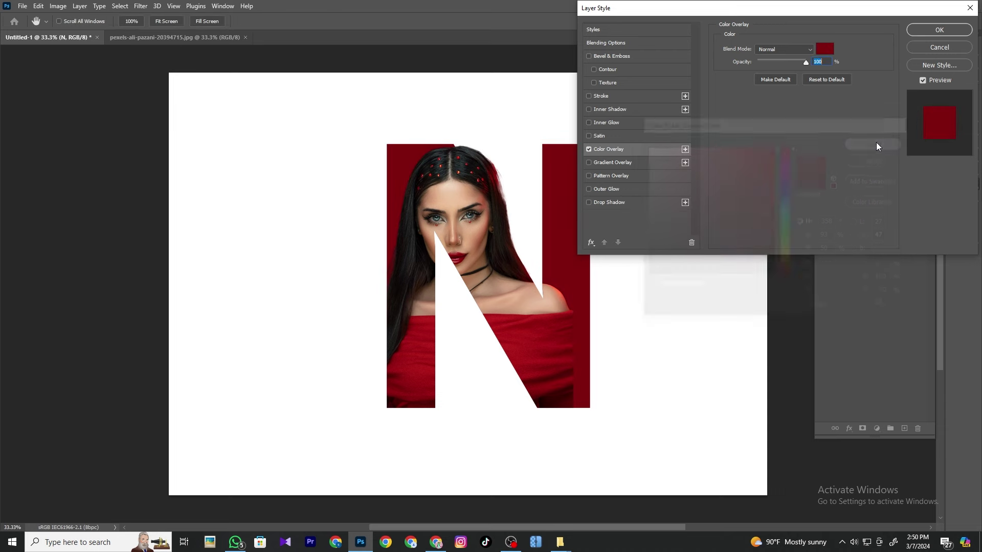
{"action": "left_click", "coordinate": [939, 30]}
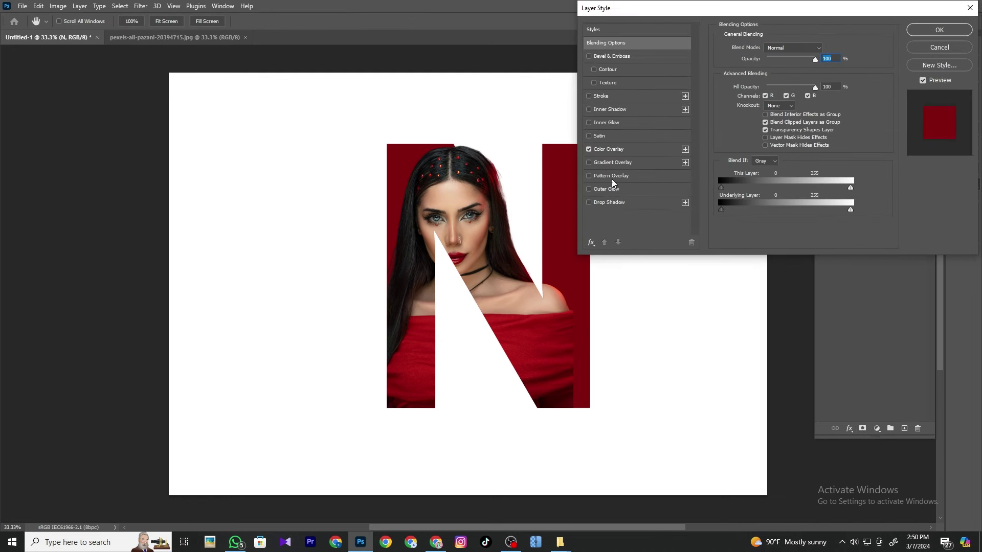
{"action": "left_click", "coordinate": [939, 47]}
Add a Gradient Fill layer above the Background running from red to opaque black.
{"action": "left_click", "coordinate": [876, 204]}
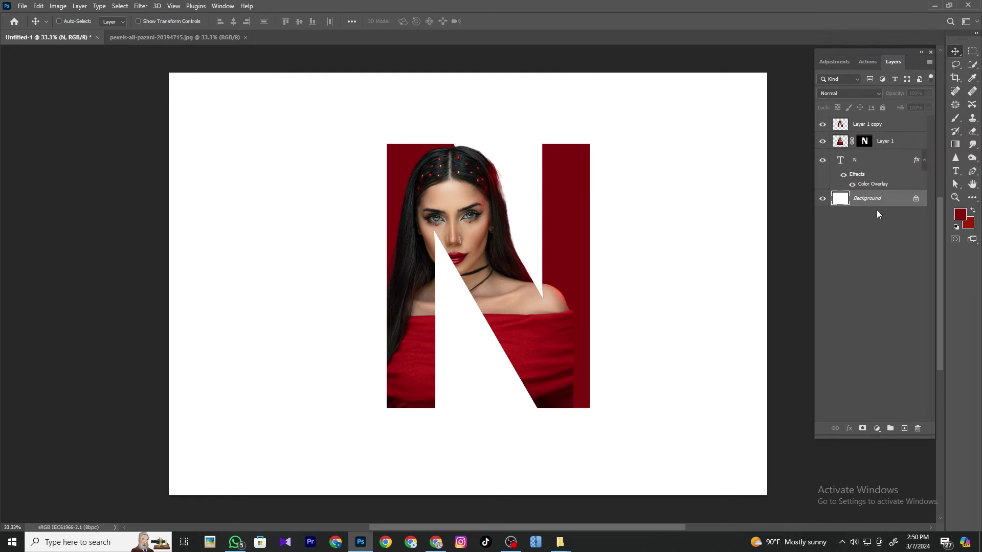
{"action": "left_click", "coordinate": [877, 428]}
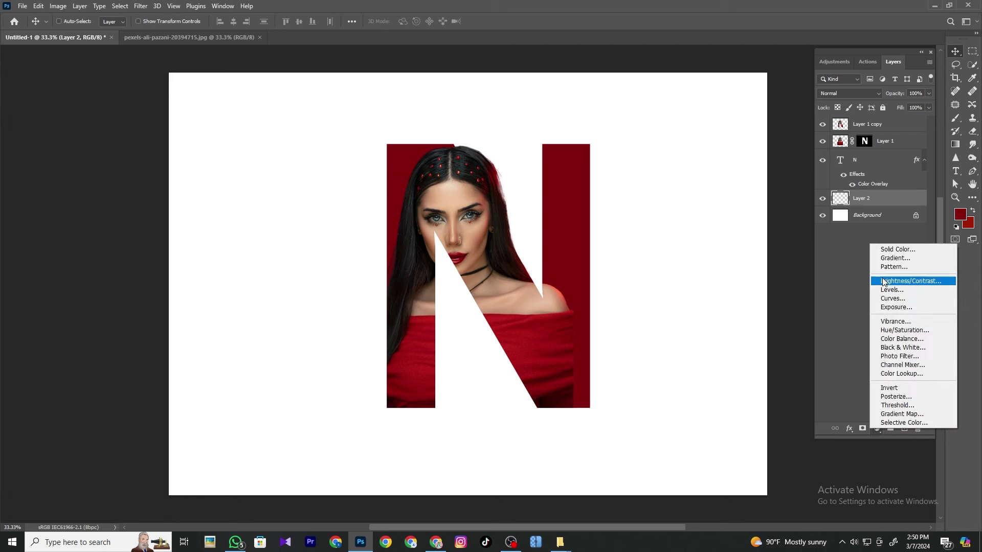
{"action": "left_click", "coordinate": [892, 257]}
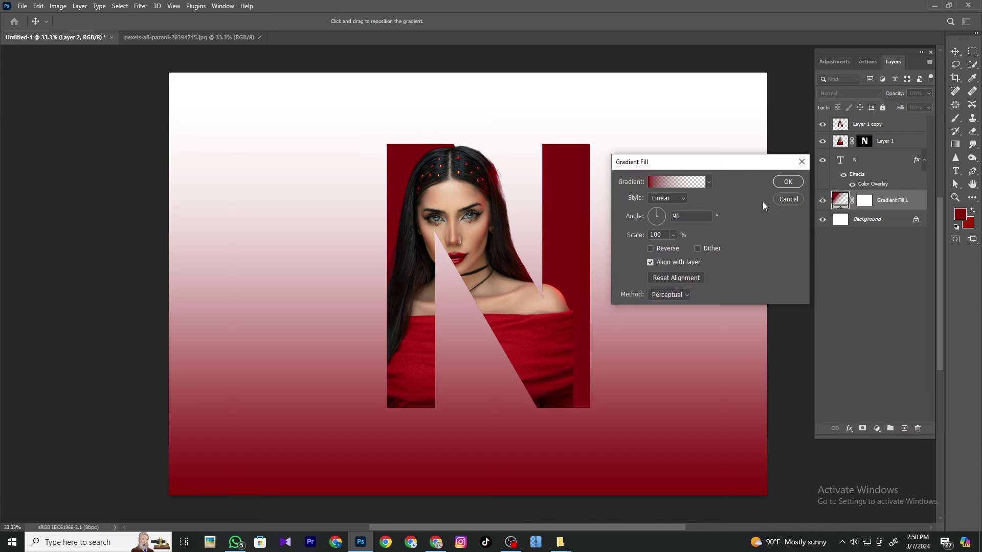
{"action": "left_click", "coordinate": [674, 182]}
{"action": "left_click", "coordinate": [858, 381]}
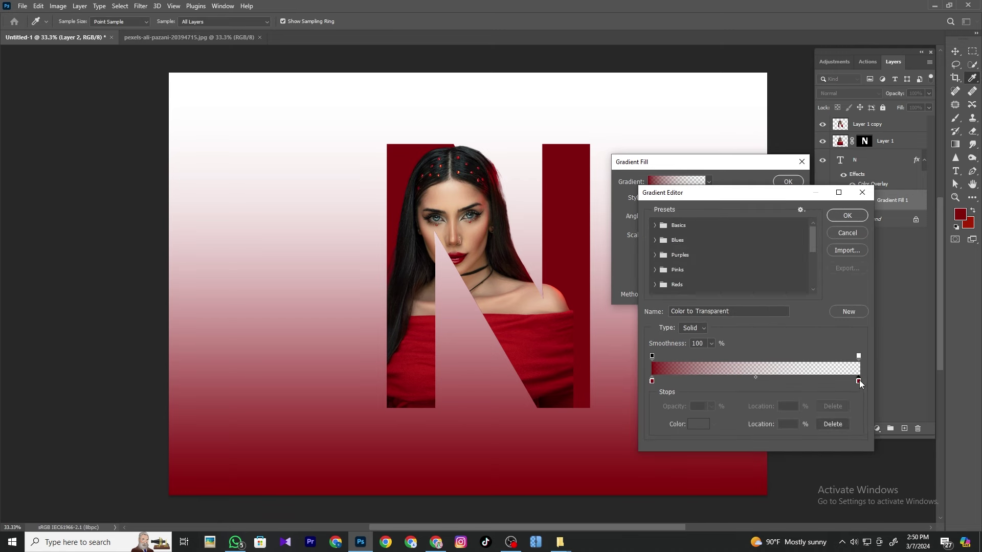
{"action": "left_click", "coordinate": [698, 424]}
{"action": "left_click", "coordinate": [667, 269]}
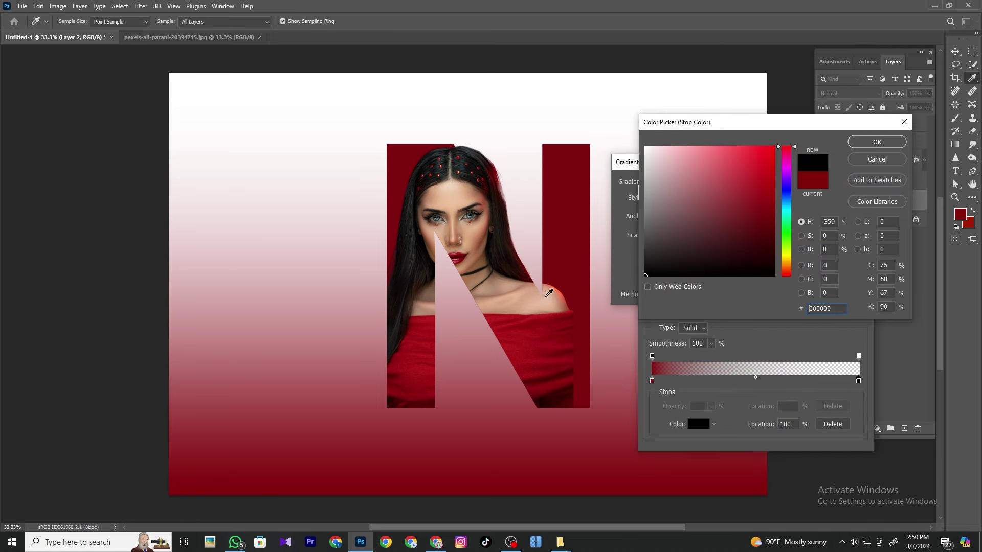
{"action": "left_click", "coordinate": [876, 142]}
{"action": "left_click", "coordinate": [859, 357]}
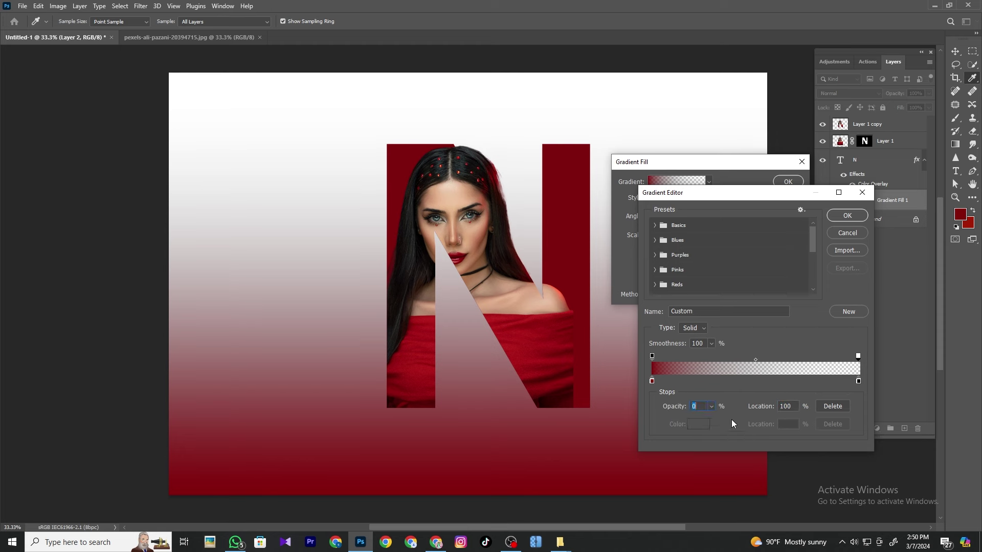
{"action": "left_click_drag", "start_coordinate": [707, 415], "coordinate": [825, 411]}
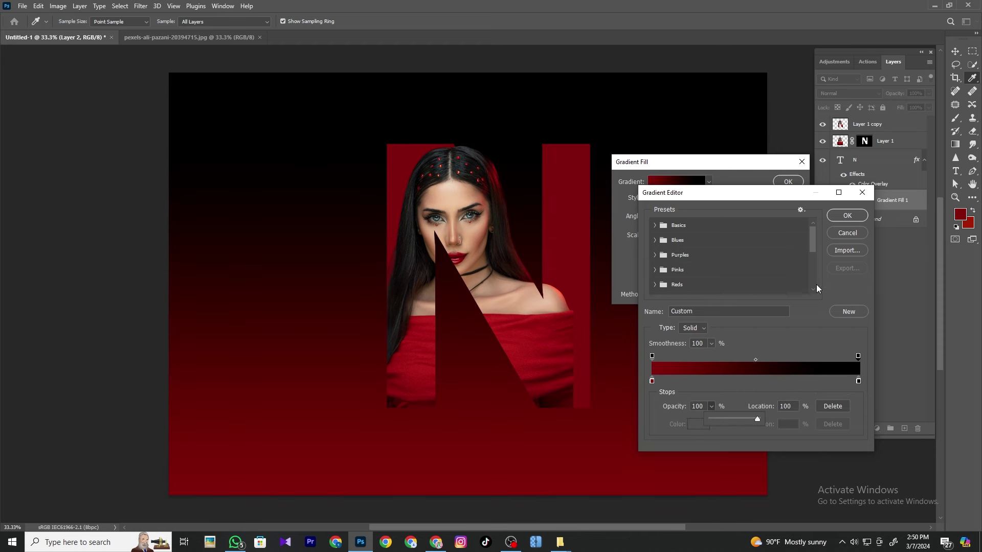
{"action": "left_click", "coordinate": [704, 330]}
{"action": "left_click", "coordinate": [847, 216]}
Set the gradient style to Reflected at 90° and apply the fill.
{"action": "left_click", "coordinate": [668, 198]}
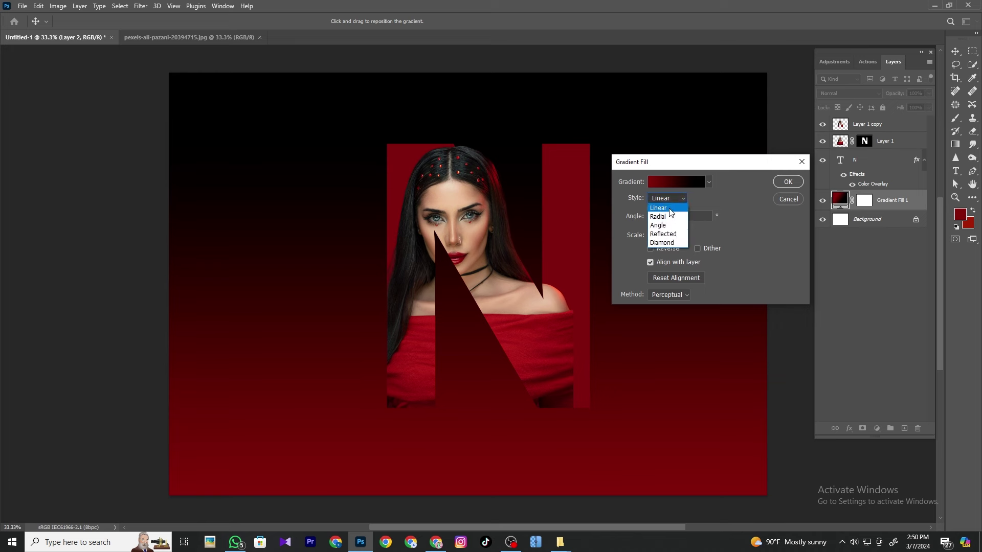
{"action": "left_click", "coordinate": [665, 215]}
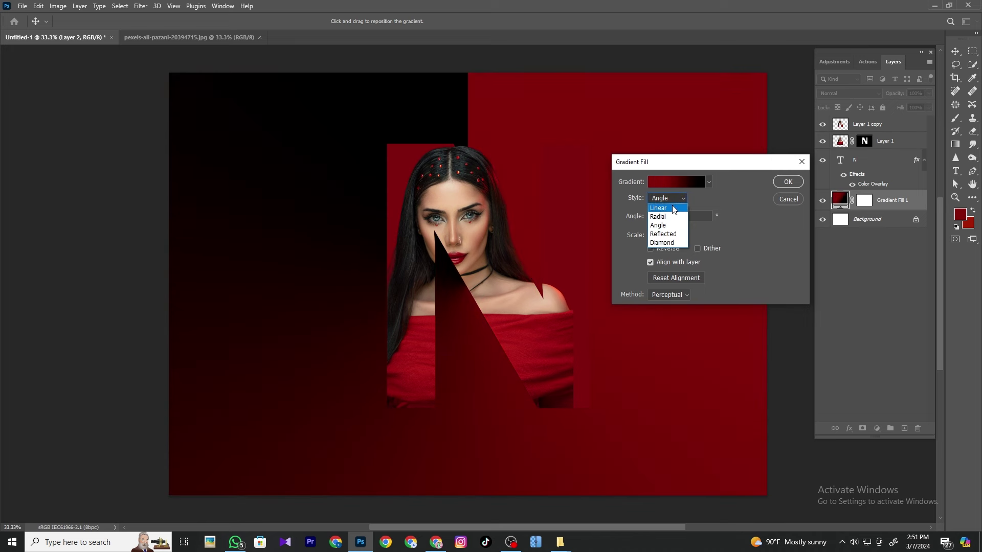
{"action": "left_click", "coordinate": [662, 209]}
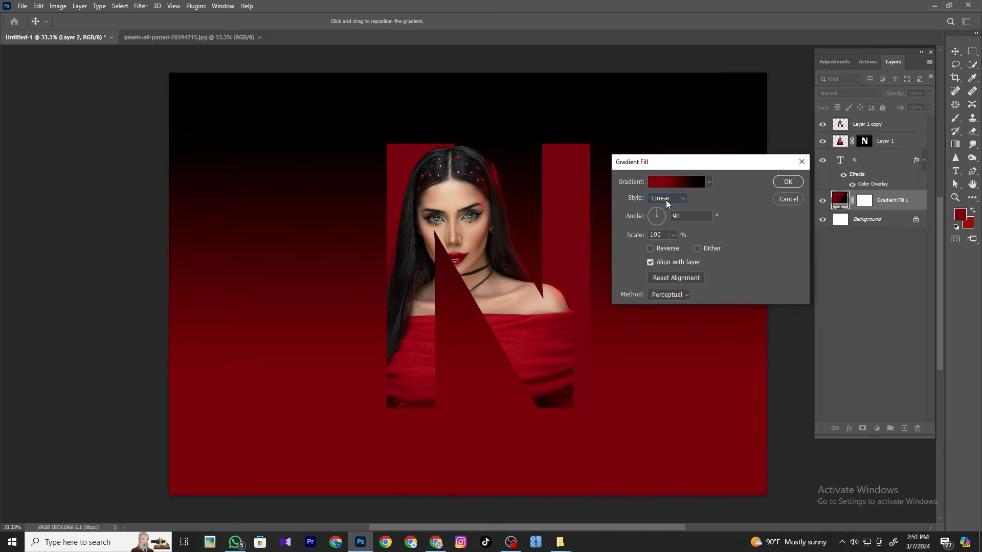
{"action": "left_click", "coordinate": [666, 200]}
{"action": "left_click", "coordinate": [666, 223]}
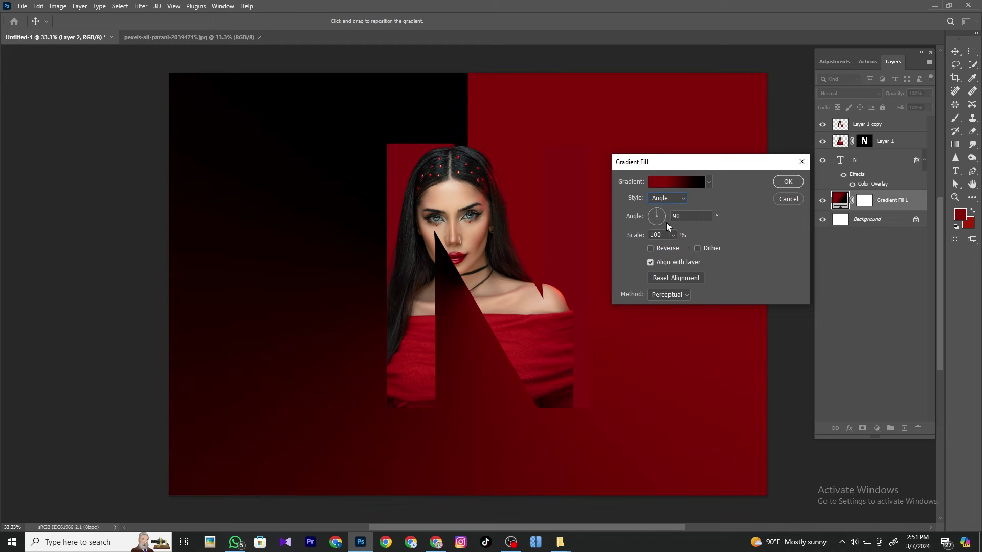
{"action": "left_click", "coordinate": [665, 199]}
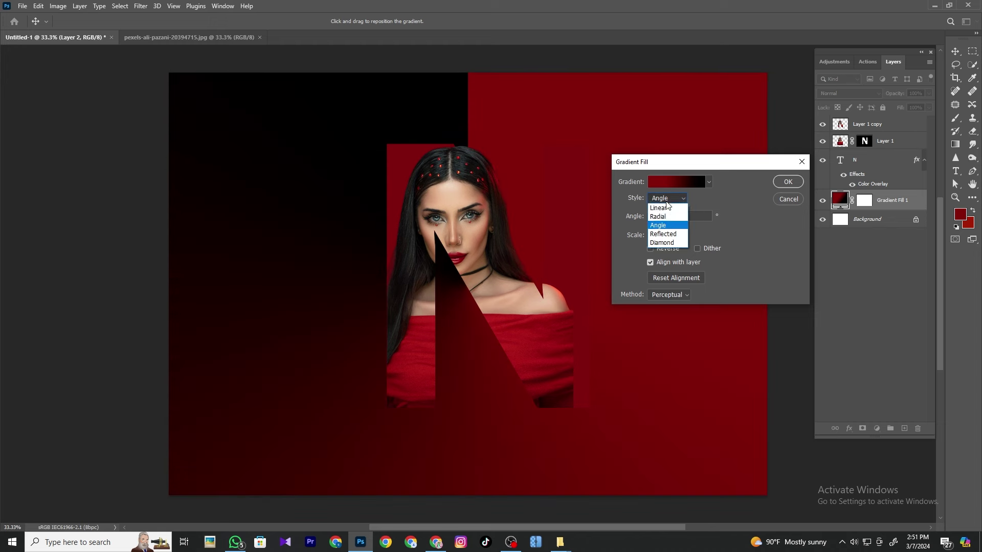
{"action": "left_click", "coordinate": [660, 234]}
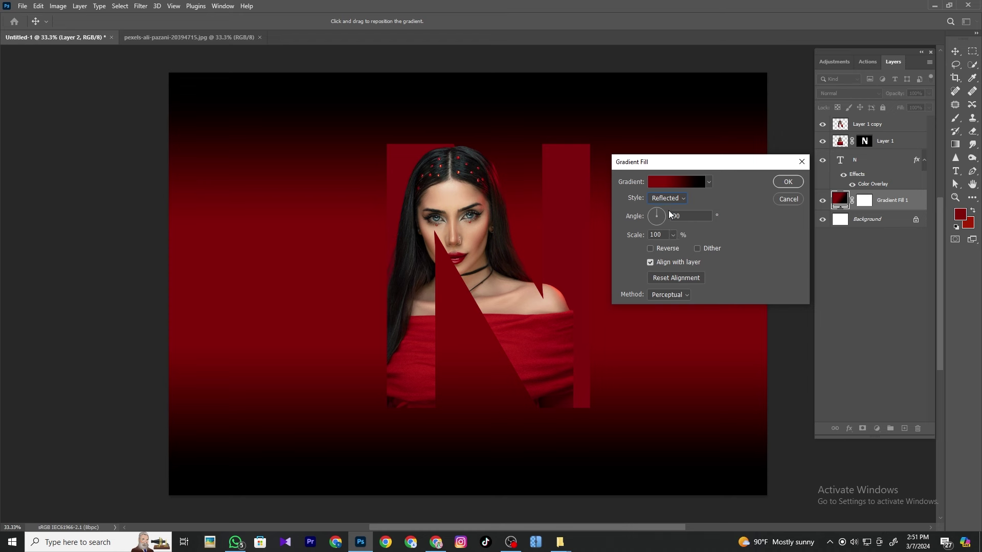
{"action": "left_click", "coordinate": [785, 182]}
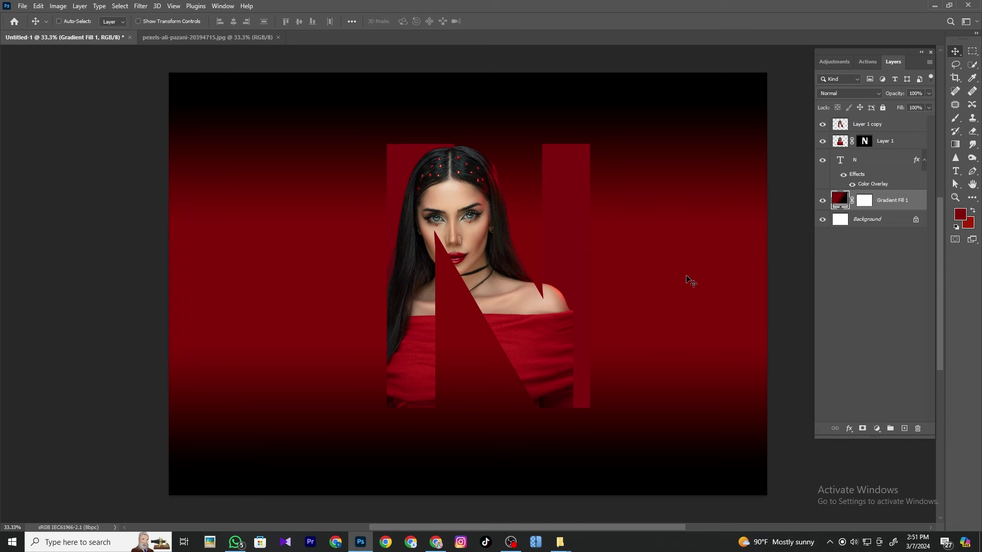
Give the N an Inner Shadow (Multiply, 76%, 34 px distance, 114 px size) and Outer Glow.
{"action": "left_click", "coordinate": [857, 182]}
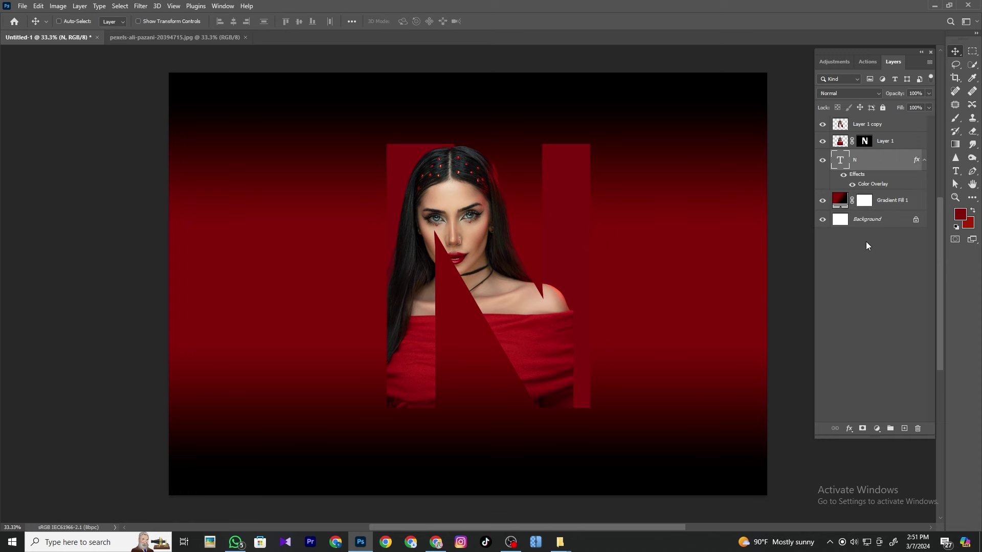
{"action": "right_click", "coordinate": [892, 159]}
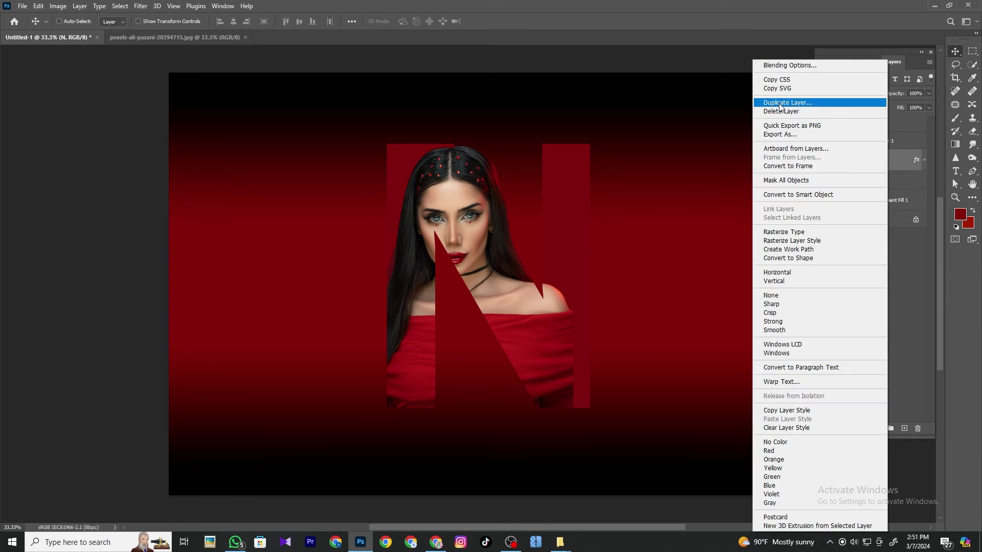
{"action": "left_click", "coordinate": [787, 65]}
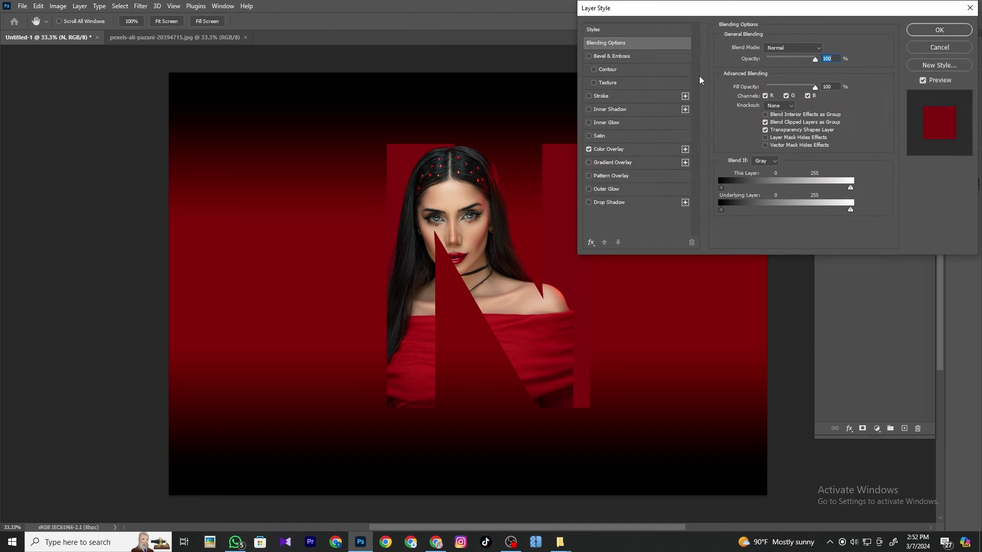
{"action": "left_click", "coordinate": [612, 109]}
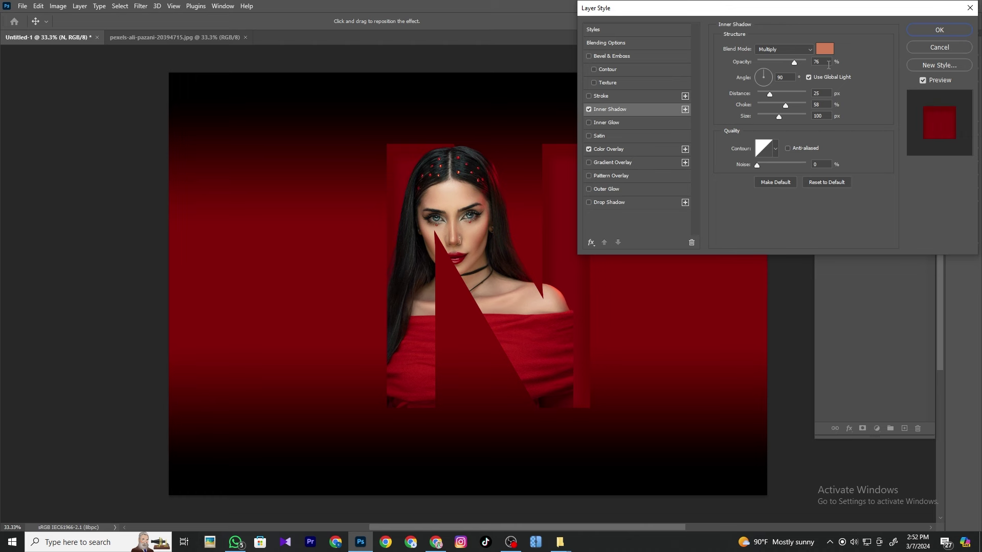
{"action": "left_click_drag", "start_coordinate": [782, 12], "coordinate": [817, 76]}
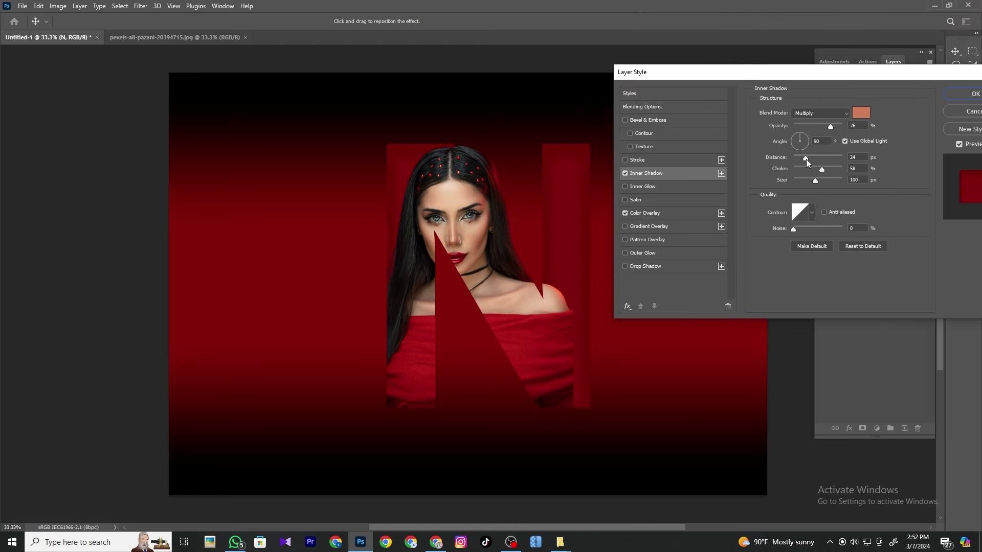
{"action": "left_click_drag", "start_coordinate": [806, 158], "coordinate": [818, 181]}
{"action": "left_click", "coordinate": [794, 228]}
{"action": "left_click", "coordinate": [643, 252]}
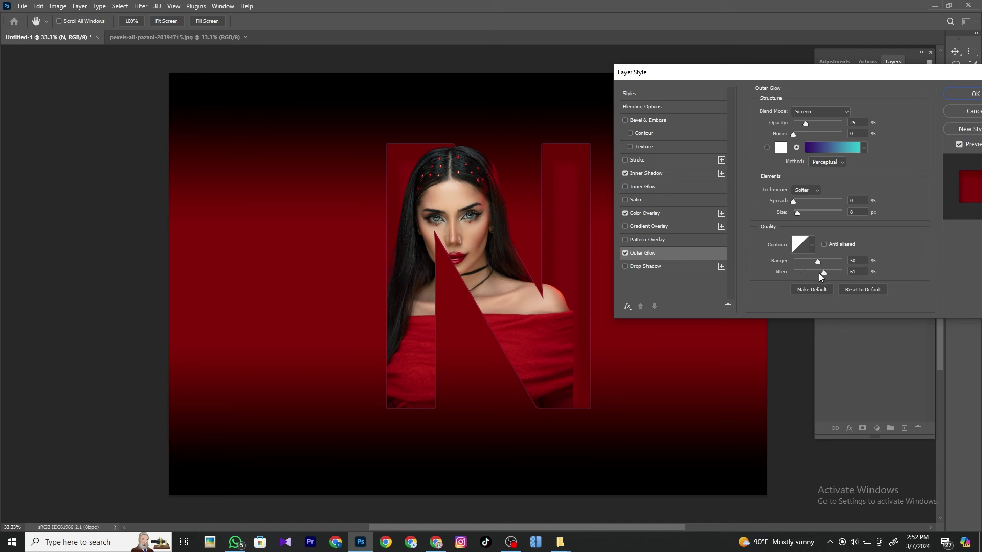
Set the outer glow gradient's start stop to white.
{"action": "key", "text": "Tab"}
{"action": "left_click", "coordinate": [818, 149]}
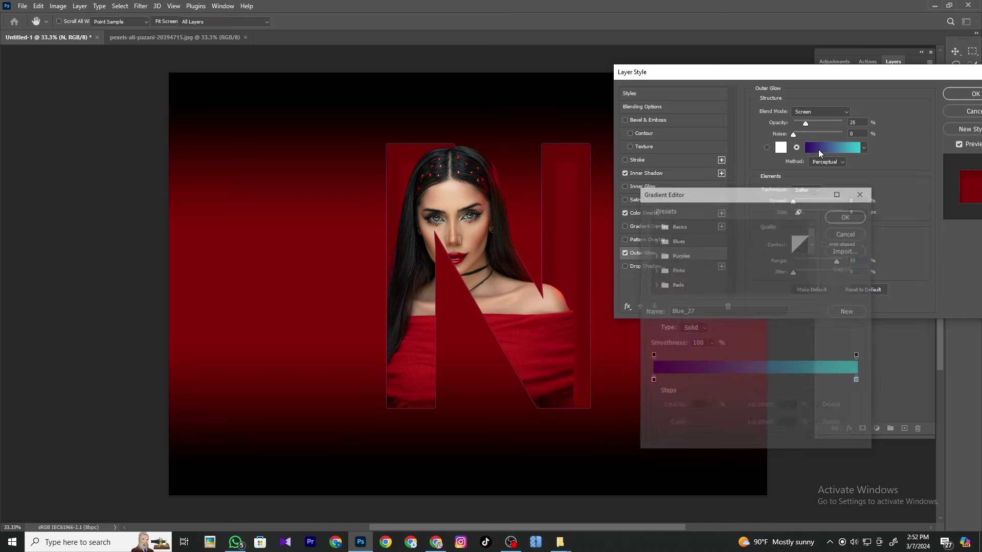
{"action": "left_click", "coordinate": [652, 381]}
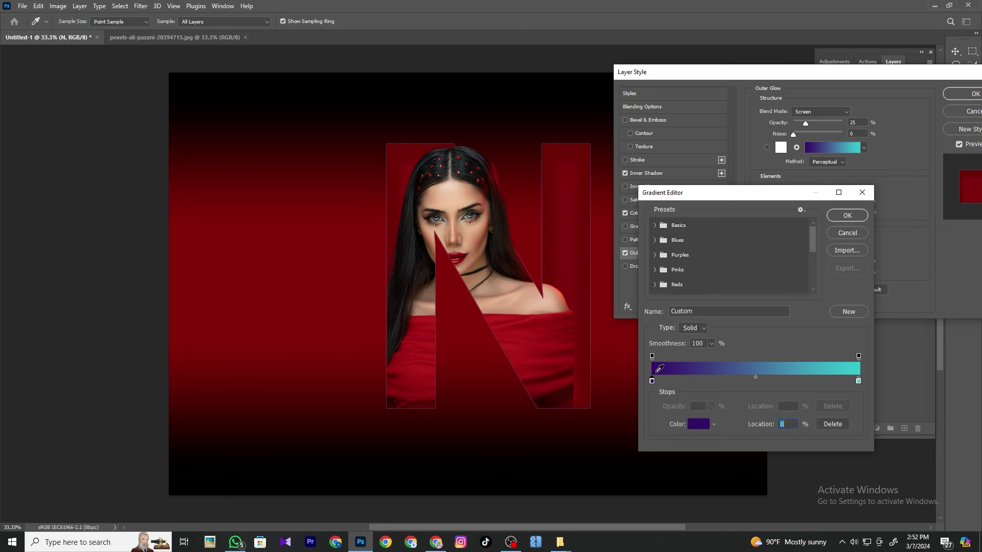
{"action": "left_click", "coordinate": [695, 424]}
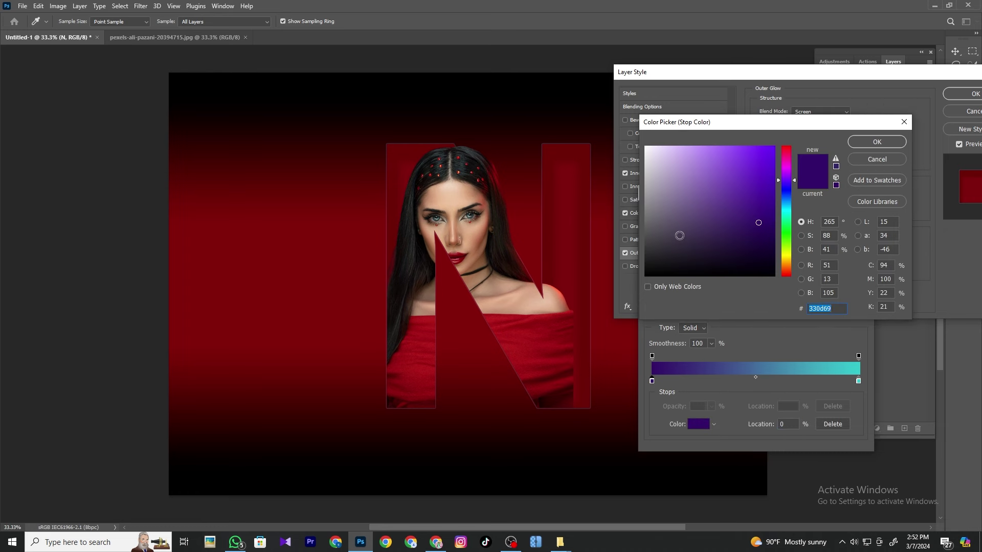
{"action": "left_click_drag", "start_coordinate": [666, 222], "coordinate": [622, 115]}
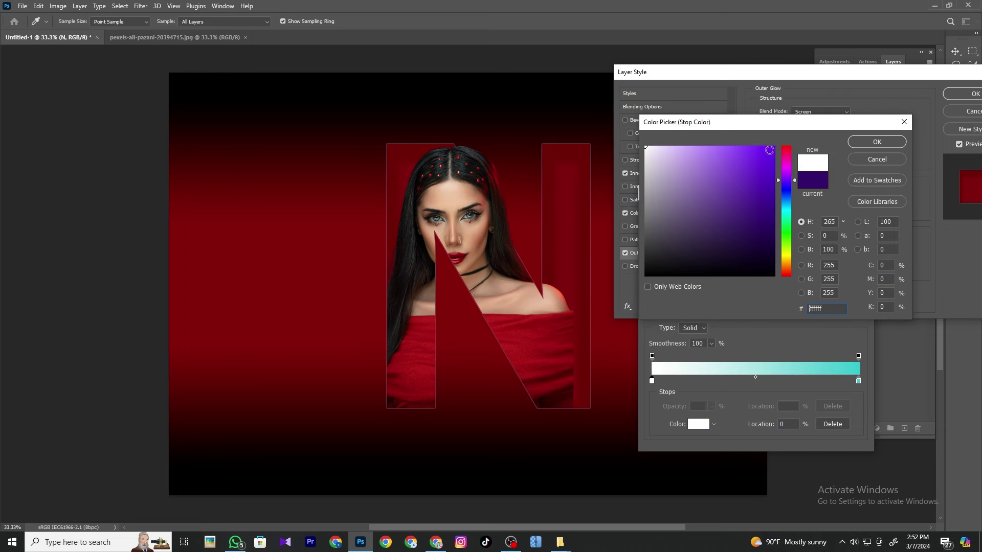
{"action": "left_click", "coordinate": [859, 143]}
Set the gradient's end stop to black and apply the white-to-black glow gradient.
{"action": "left_click", "coordinate": [858, 381]}
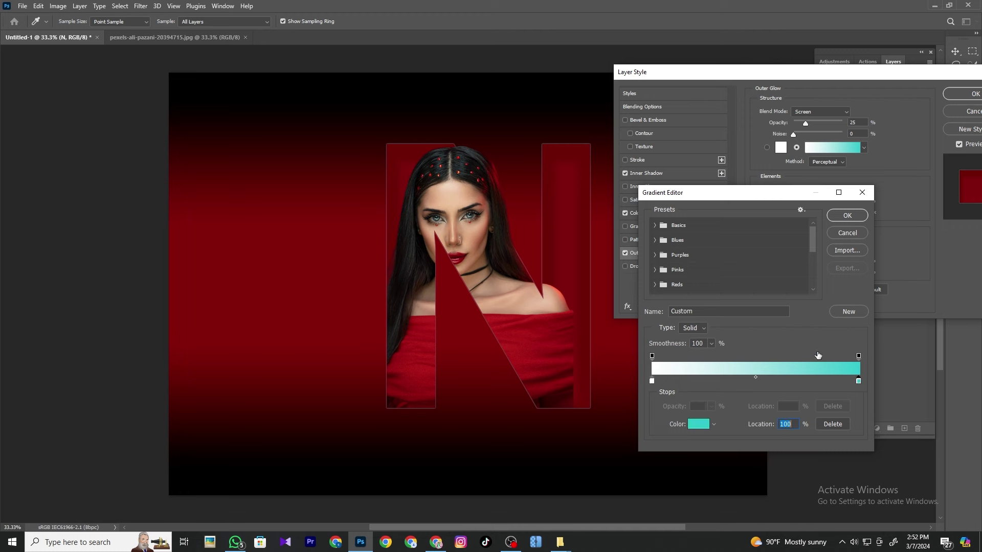
{"action": "left_click", "coordinate": [693, 424]}
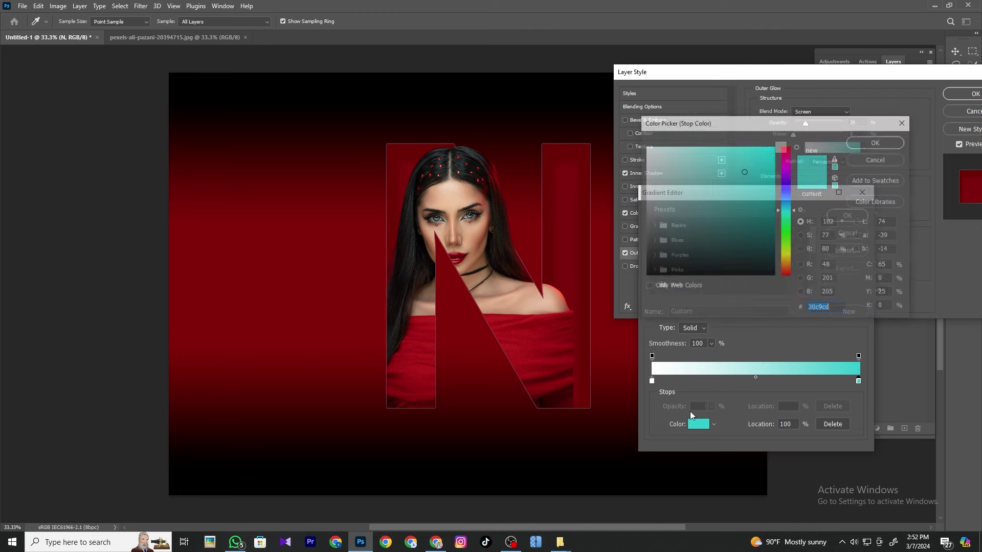
{"action": "left_click", "coordinate": [589, 191]}
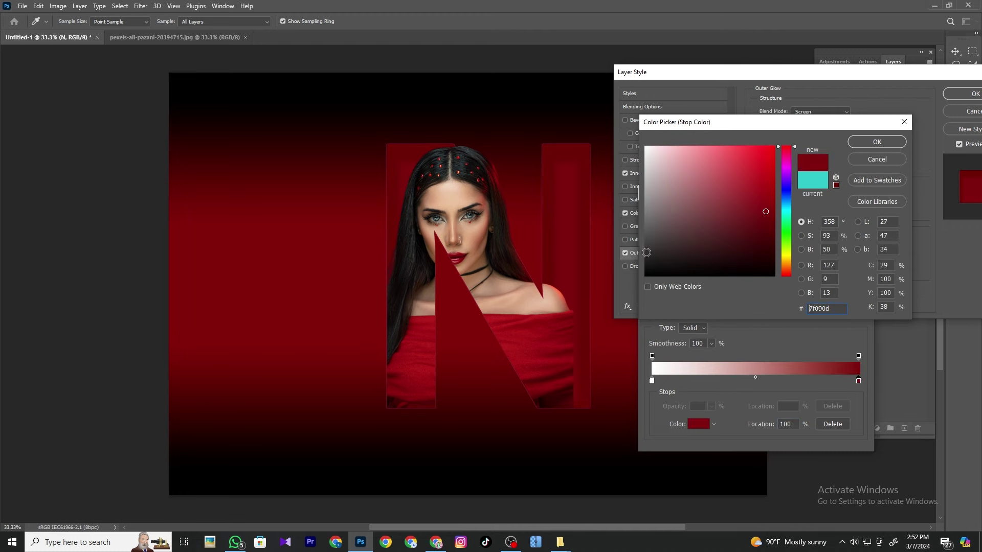
{"action": "left_click_drag", "start_coordinate": [647, 252], "coordinate": [645, 307]}
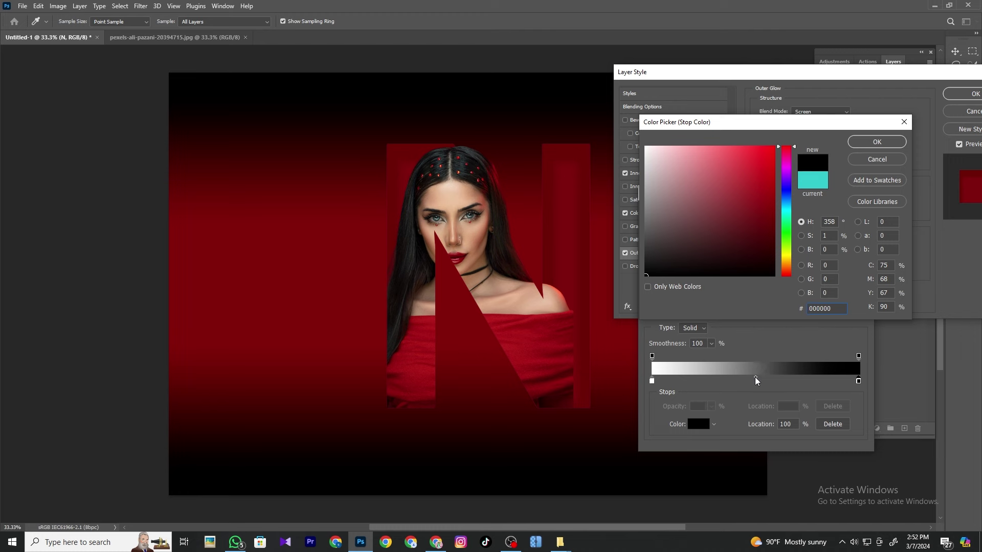
{"action": "left_click", "coordinate": [869, 144]}
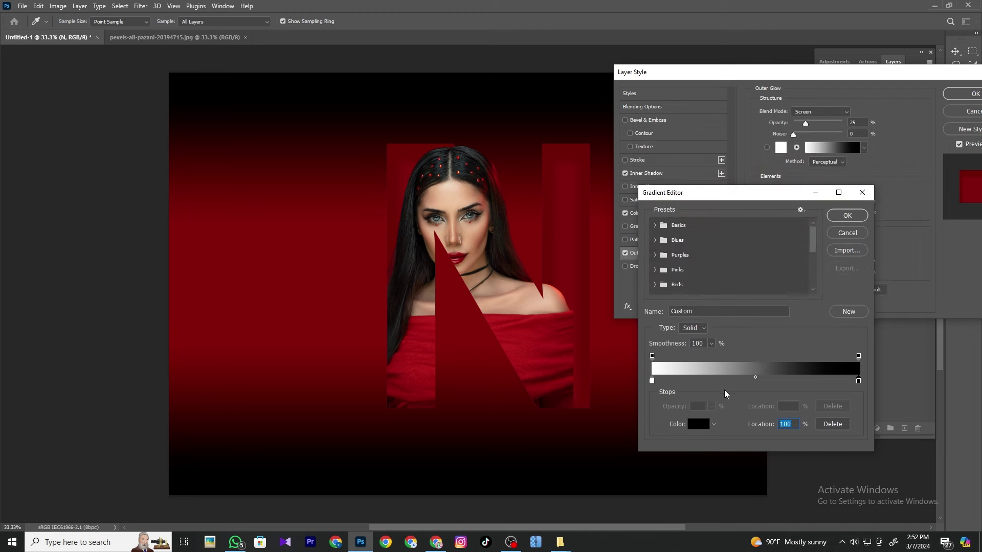
{"action": "left_click", "coordinate": [841, 216]}
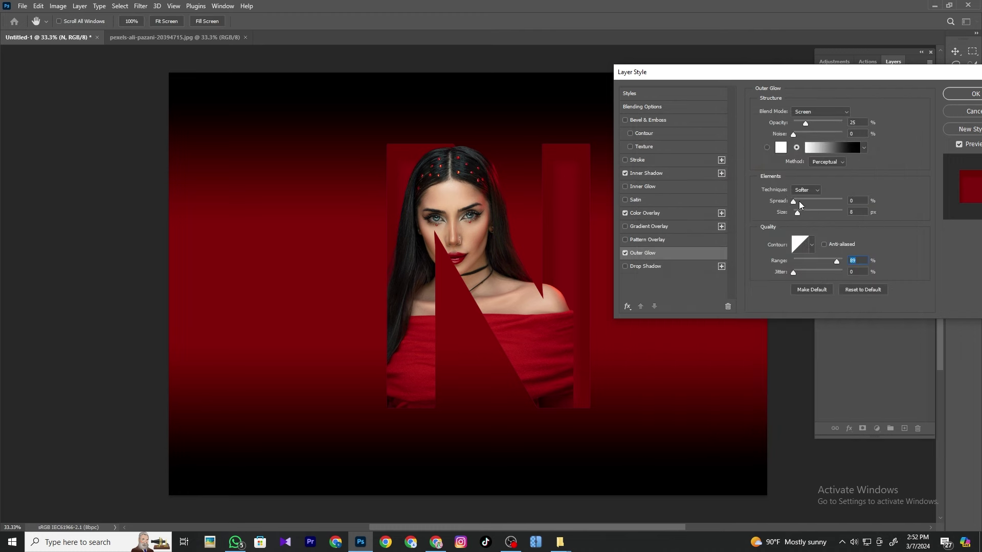
Widen the outer glow spread and raise its opacity.
{"action": "left_click_drag", "start_coordinate": [799, 202], "coordinate": [798, 212]}
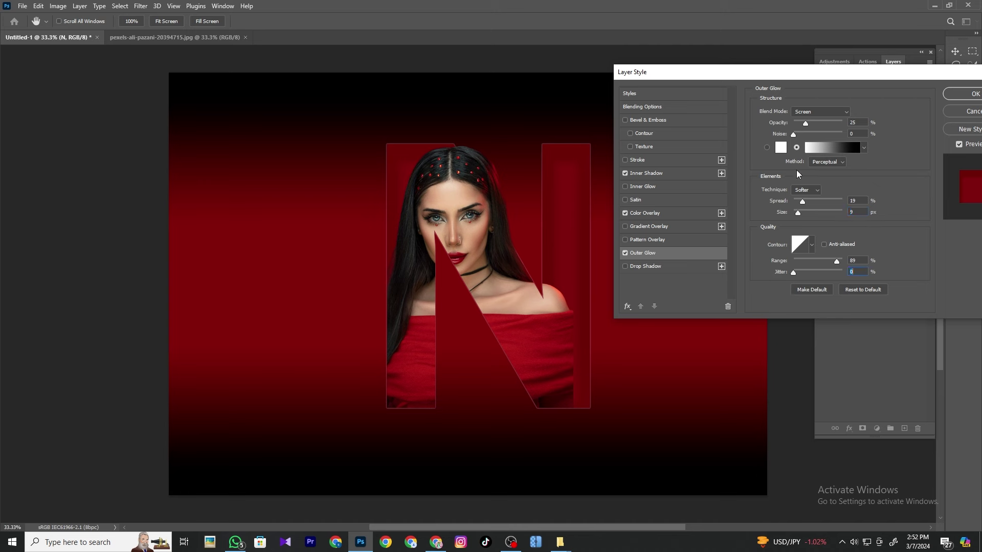
{"action": "mouse_move", "coordinate": [801, 125]}
{"action": "left_mouse_down"}
{"action": "mouse_move", "coordinate": [813, 122]}
{"action": "mouse_move", "coordinate": [814, 136]}
{"action": "mouse_move", "coordinate": [734, 137]}
{"action": "left_mouse_up"}
{"action": "left_click_drag", "start_coordinate": [809, 124], "coordinate": [812, 122]}
Add a drop shadow to the N with 32 px size, downward angle and 6 px distance.
{"action": "left_click", "coordinate": [656, 266]}
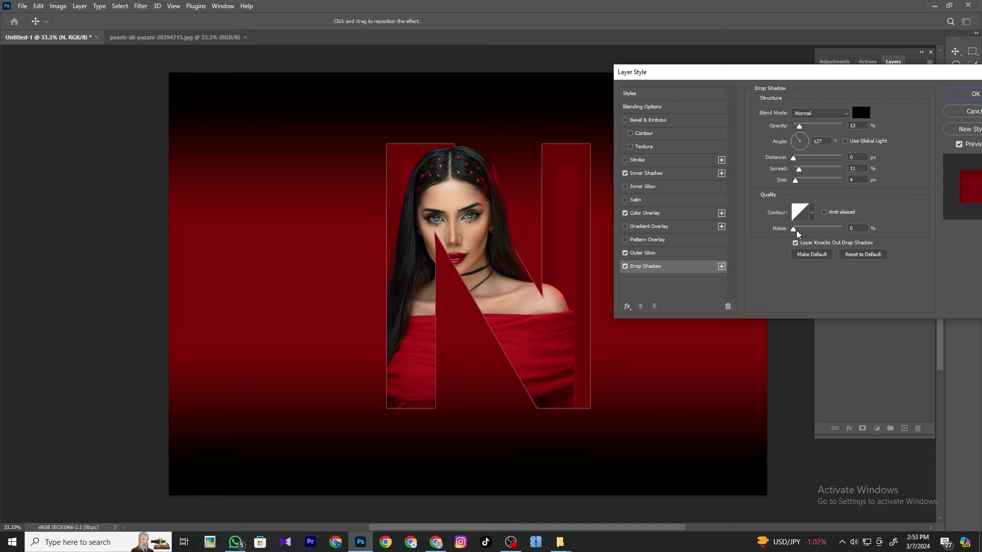
{"action": "mouse_move", "coordinate": [794, 230]}
{"action": "left_mouse_down"}
{"action": "mouse_move", "coordinate": [807, 231]}
{"action": "mouse_move", "coordinate": [793, 230]}
{"action": "left_mouse_up"}
{"action": "left_click_drag", "start_coordinate": [796, 183], "coordinate": [804, 183]}
{"action": "left_click", "coordinate": [797, 142]}
{"action": "left_click_drag", "start_coordinate": [797, 145], "coordinate": [801, 149]}
{"action": "left_click", "coordinate": [803, 149]}
{"action": "mouse_move", "coordinate": [793, 158]}
{"action": "left_mouse_down"}
{"action": "mouse_move", "coordinate": [814, 171]}
{"action": "mouse_move", "coordinate": [811, 161]}
{"action": "mouse_move", "coordinate": [805, 183]}
{"action": "left_mouse_up"}
Apply the N's layer style, add a new layer above Gradient Fill 1, and use a very large brush.
{"action": "left_click", "coordinate": [959, 94]}
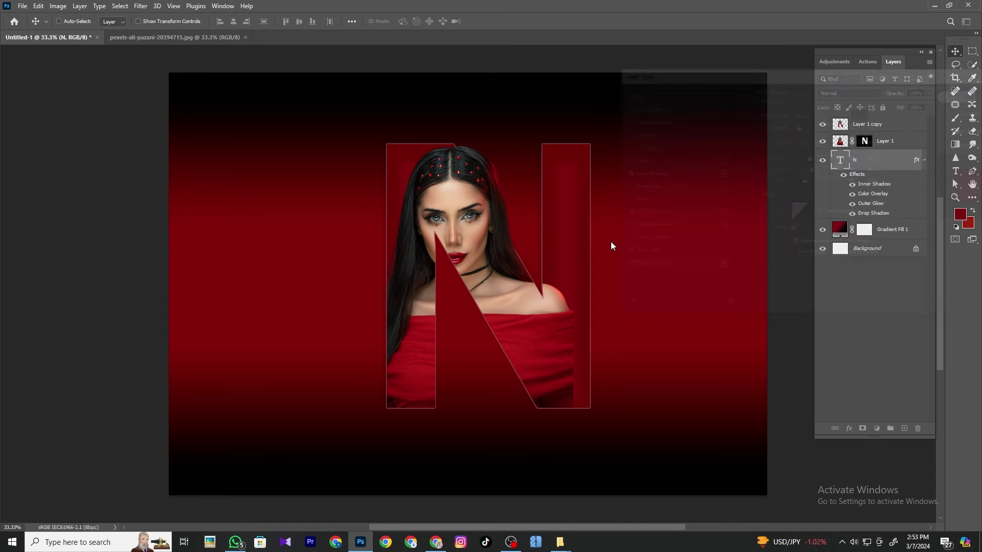
{"action": "left_click", "coordinate": [892, 235]}
{"action": "left_click", "coordinate": [903, 429]}
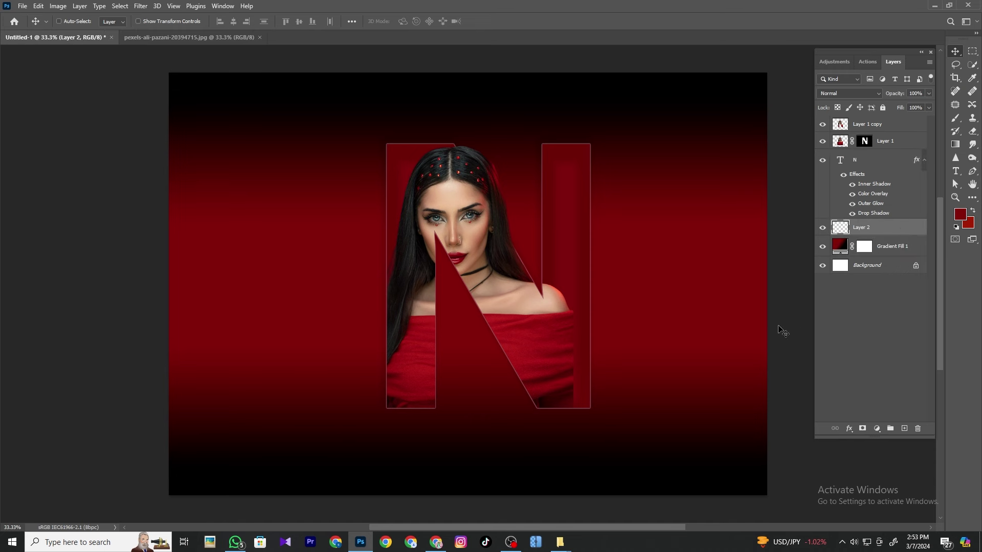
{"action": "key", "text": "b"}
{"action": "key", "text": "bracketright"}
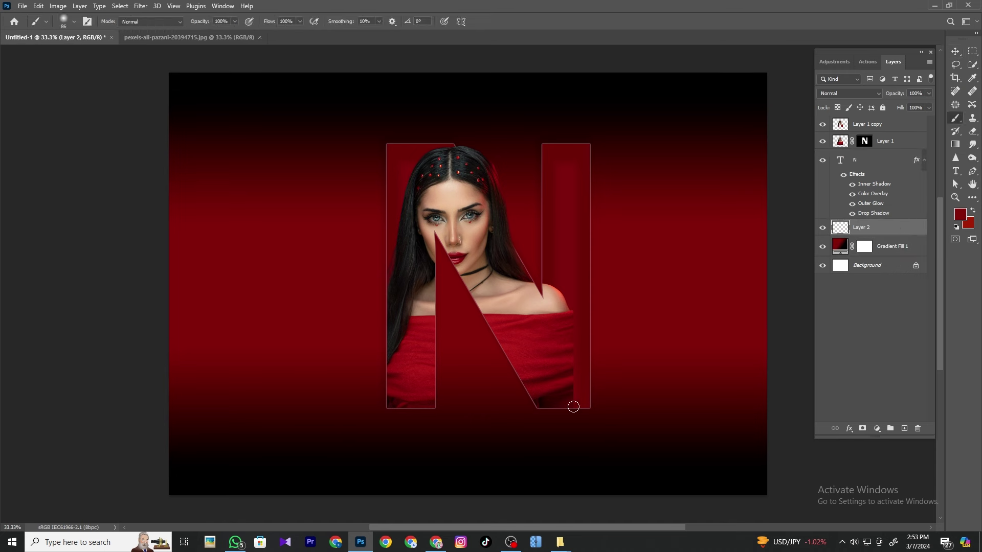
{"action": "key", "text": "bracketright"}
{"action": "key", "text": "bracketright"}
{"action": "key", "text": "bracketright"}
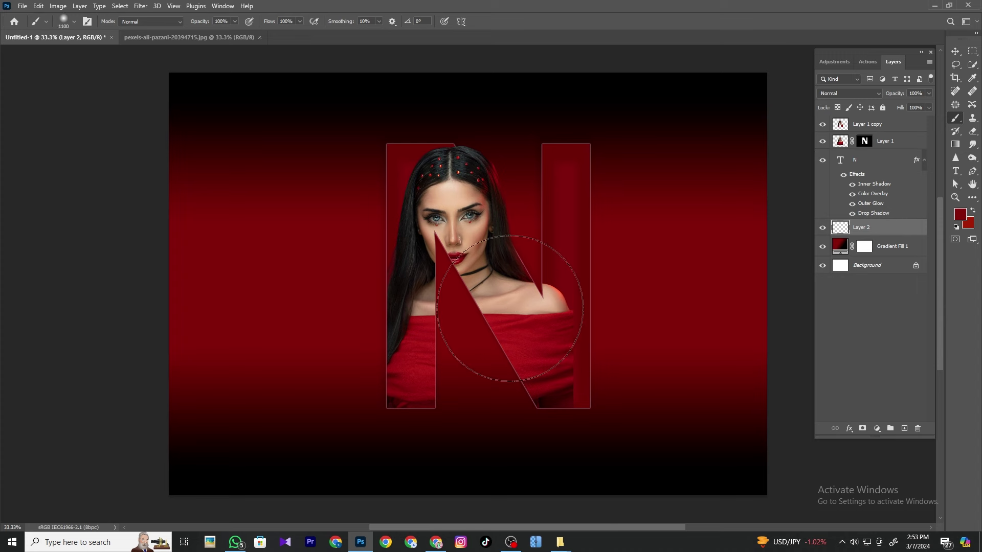
{"action": "key", "text": "bracketright"}
{"action": "key", "text": "bracketright"}
{"action": "key", "text": "bracketright"}
{"action": "key", "text": "bracketright"}
{"action": "key", "text": "bracketright"}
{"action": "key", "text": "bracketright"}
{"action": "key", "text": "bracketright"}
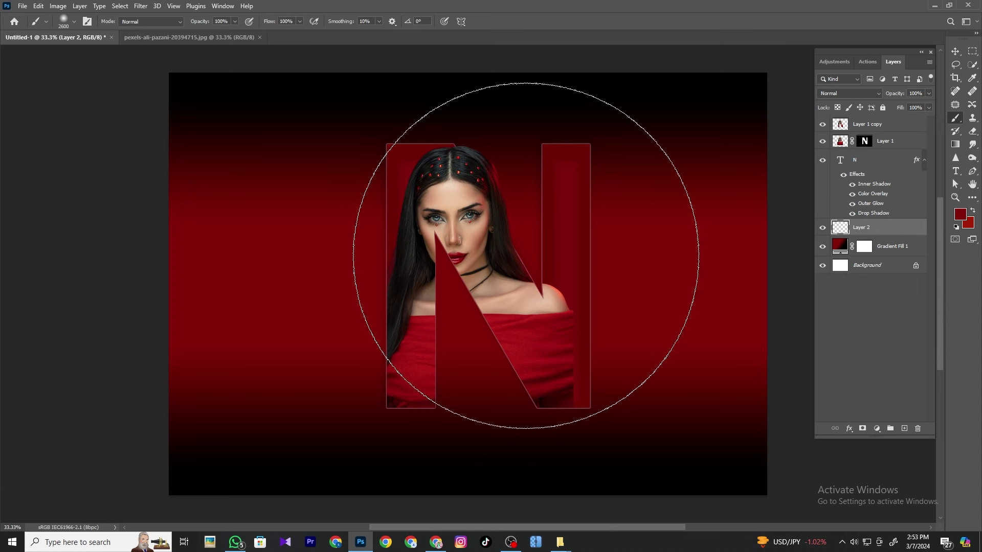
Set the foreground colour to black and paint one soft dab behind the N.
{"action": "left_click", "coordinate": [960, 214]}
{"action": "left_click", "coordinate": [647, 153]}
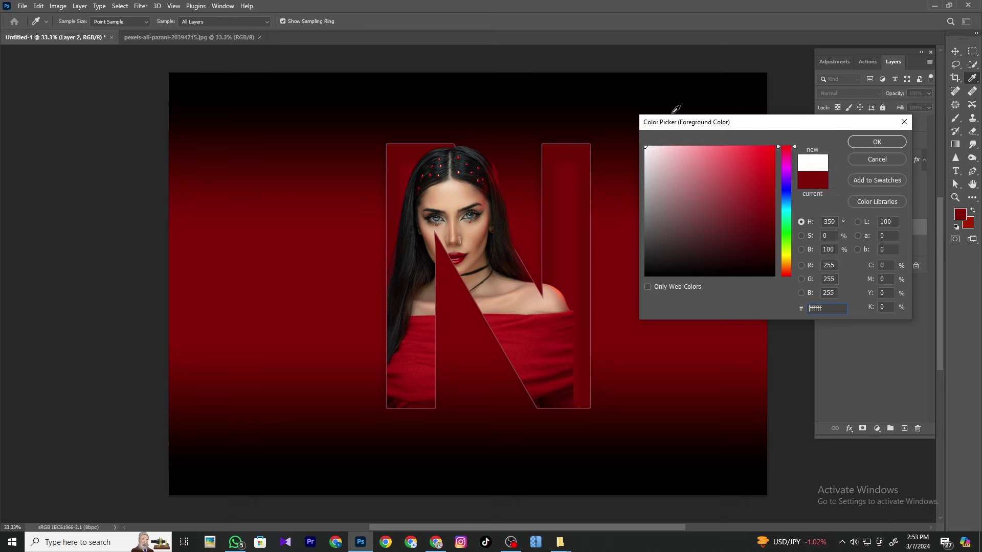
{"action": "left_click", "coordinate": [859, 142]}
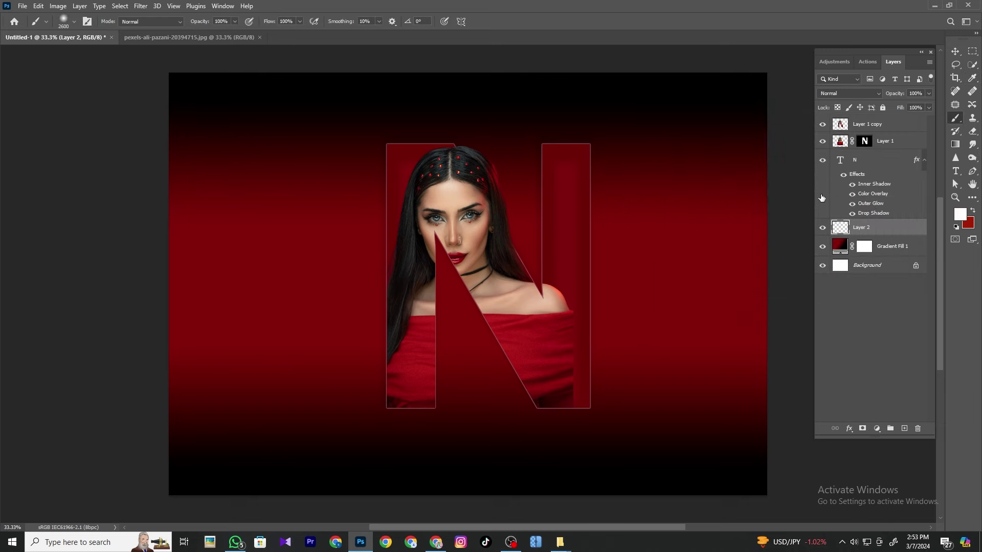
{"action": "left_click", "coordinate": [954, 218]}
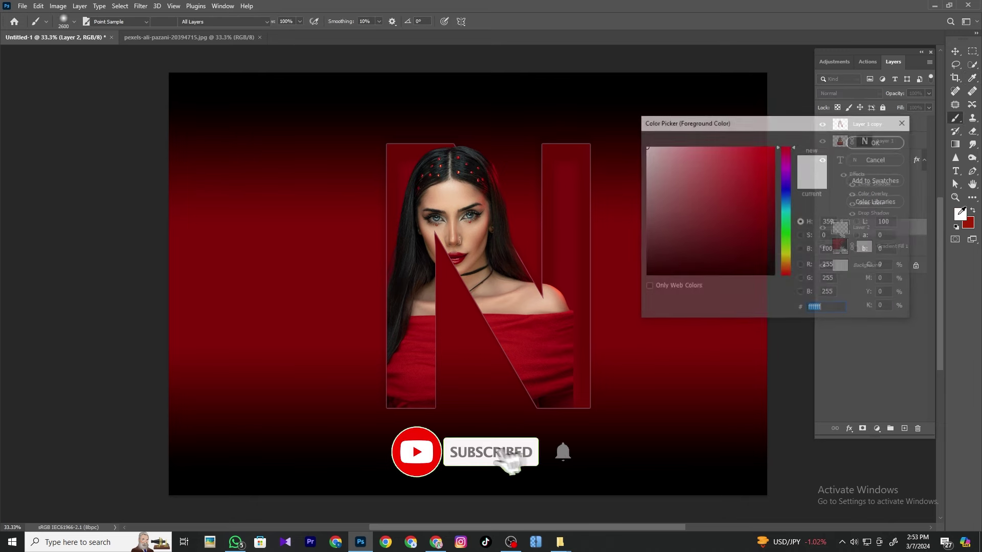
{"action": "left_click_drag", "start_coordinate": [694, 271], "coordinate": [645, 276]}
{"action": "left_click", "coordinate": [895, 142]}
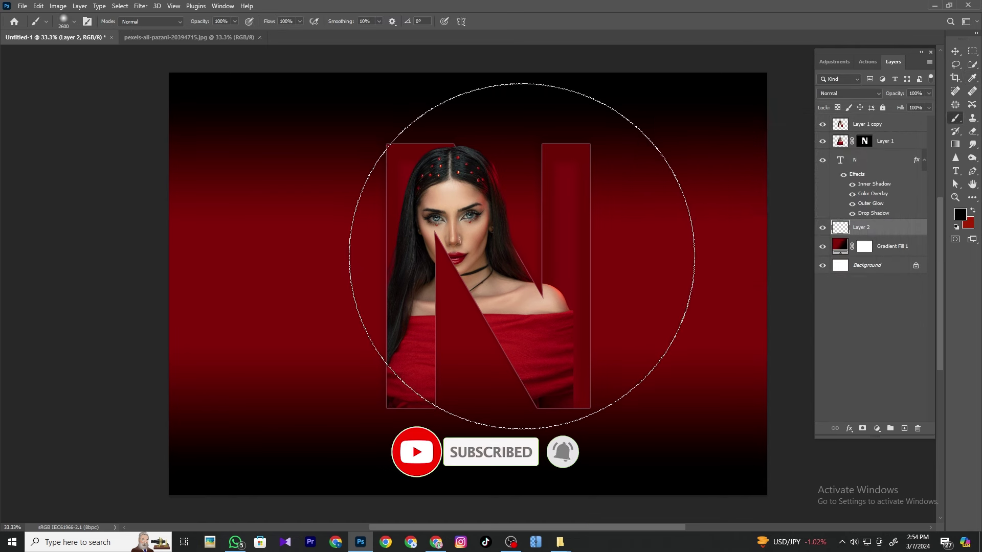
{"action": "left_click", "coordinate": [536, 309]}
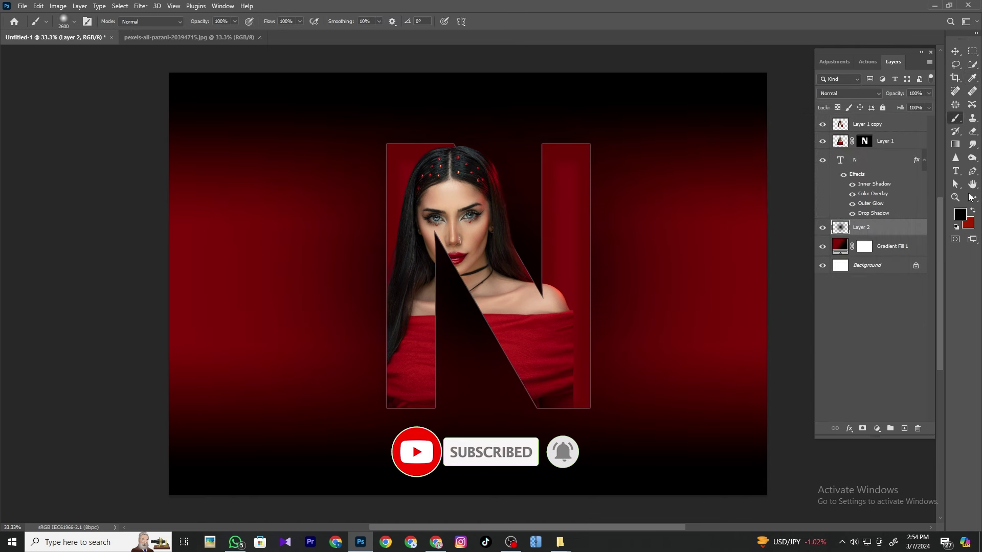
Lower the new vignette layer's opacity to about 33%.
{"action": "left_click", "coordinate": [928, 93]}
{"action": "left_click_drag", "start_coordinate": [913, 104], "coordinate": [905, 106]}
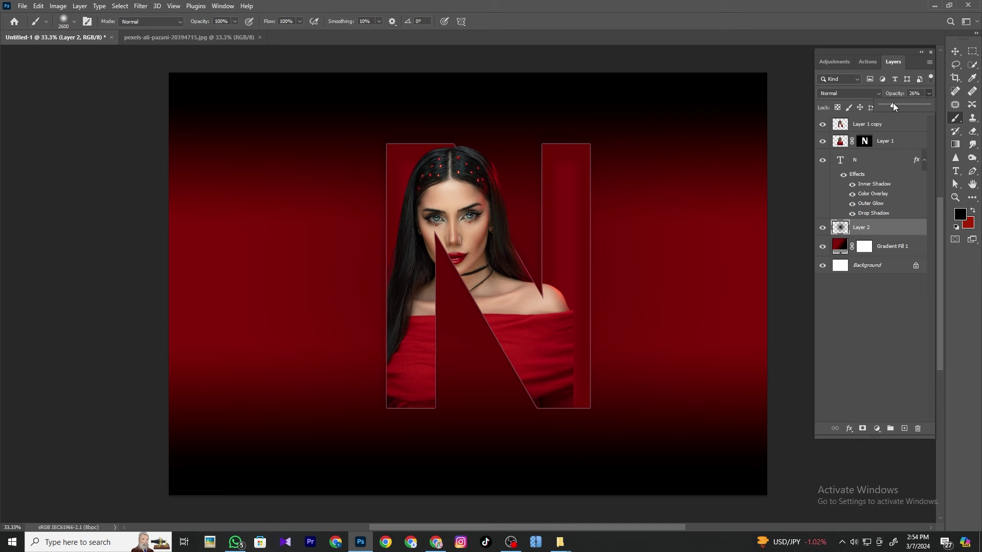
{"action": "left_click_drag", "start_coordinate": [892, 105], "coordinate": [912, 105]}
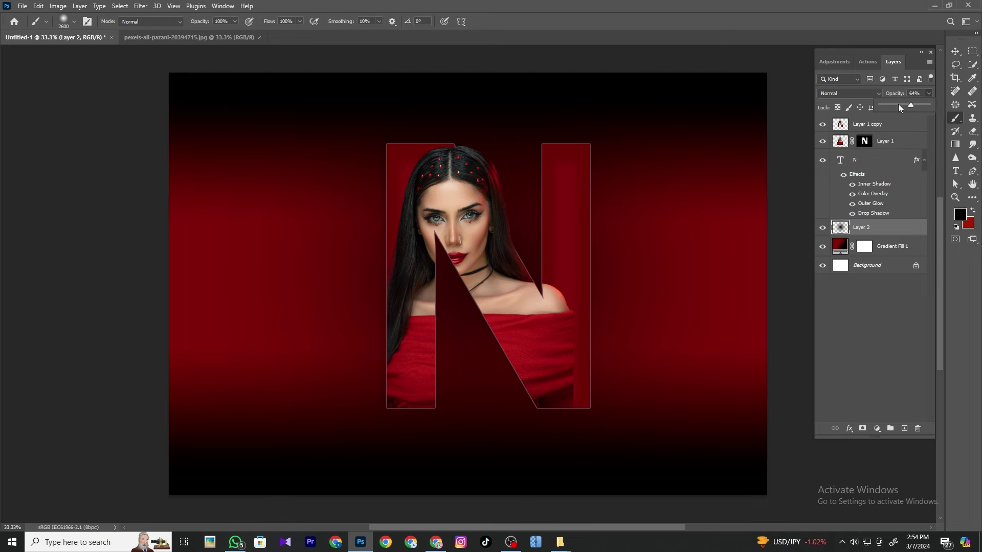
{"action": "left_click", "coordinate": [898, 105]}
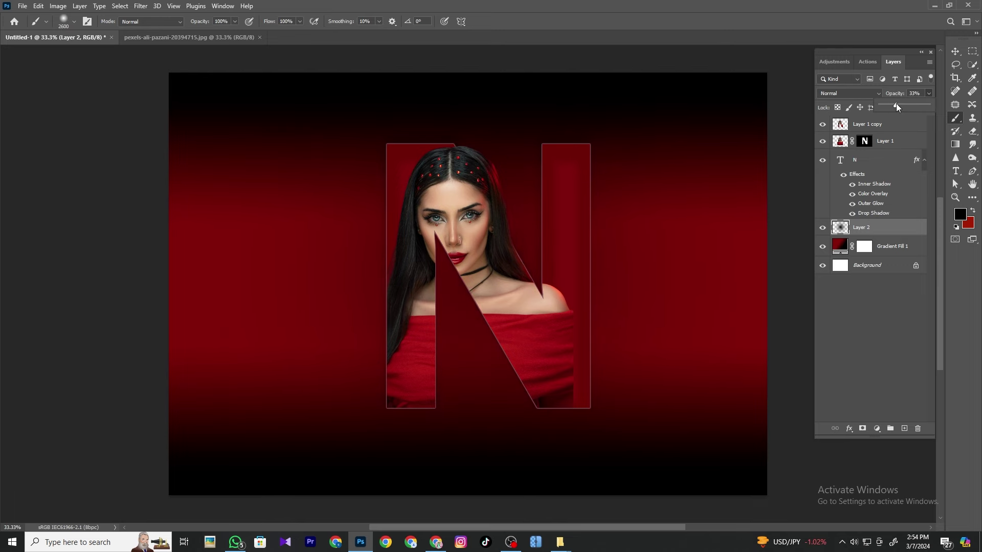